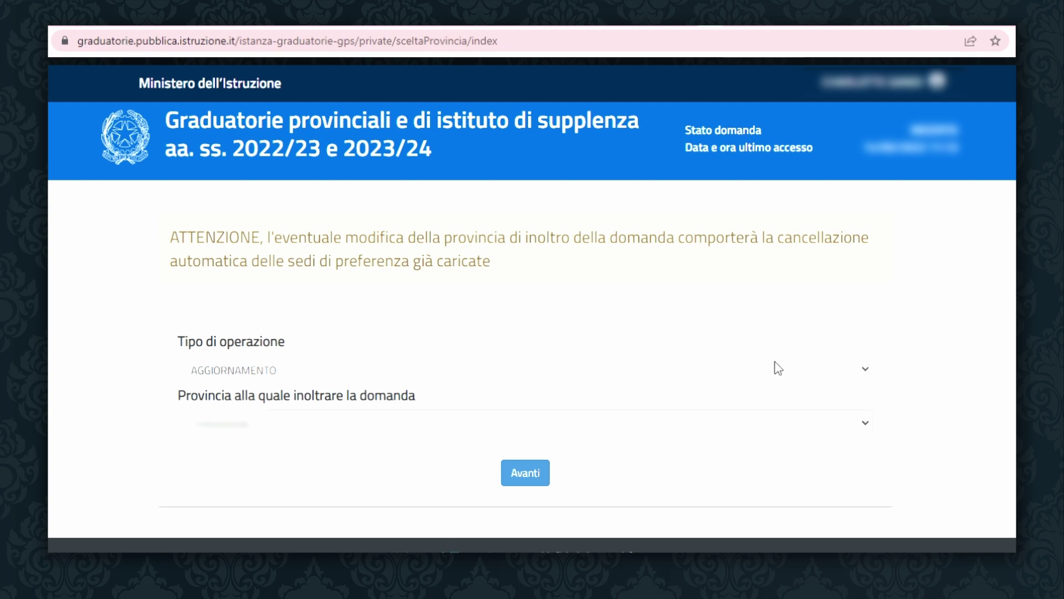
# Keep AGGIORNAMENTO as the operation type with the chosen province, and proceed past the personal data to the application sections
pyautogui.click(749, 374)
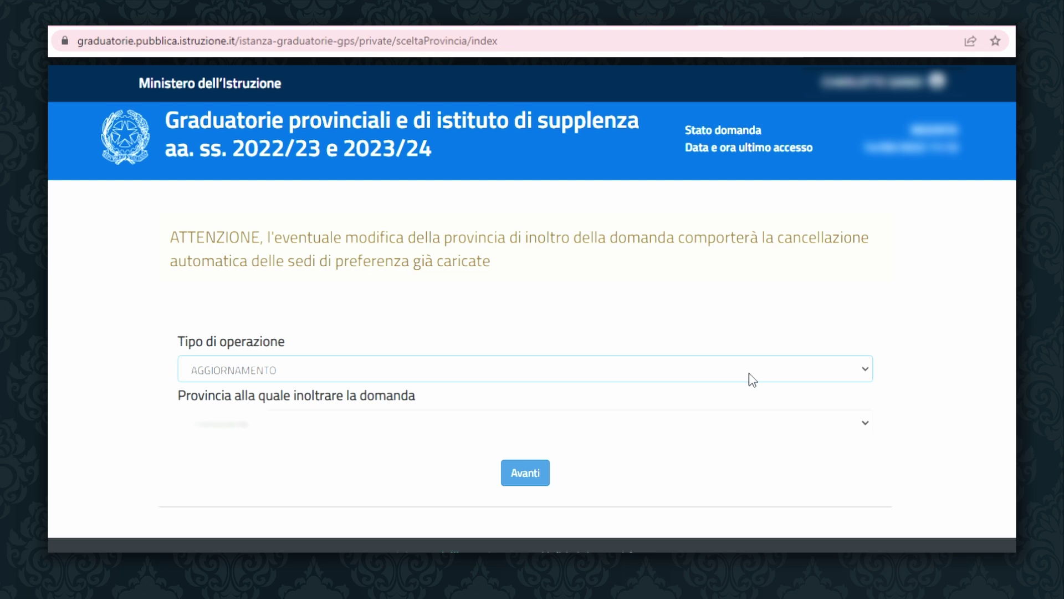
pyautogui.click(549, 476)
pyautogui.scroll(-8, 553, 480)
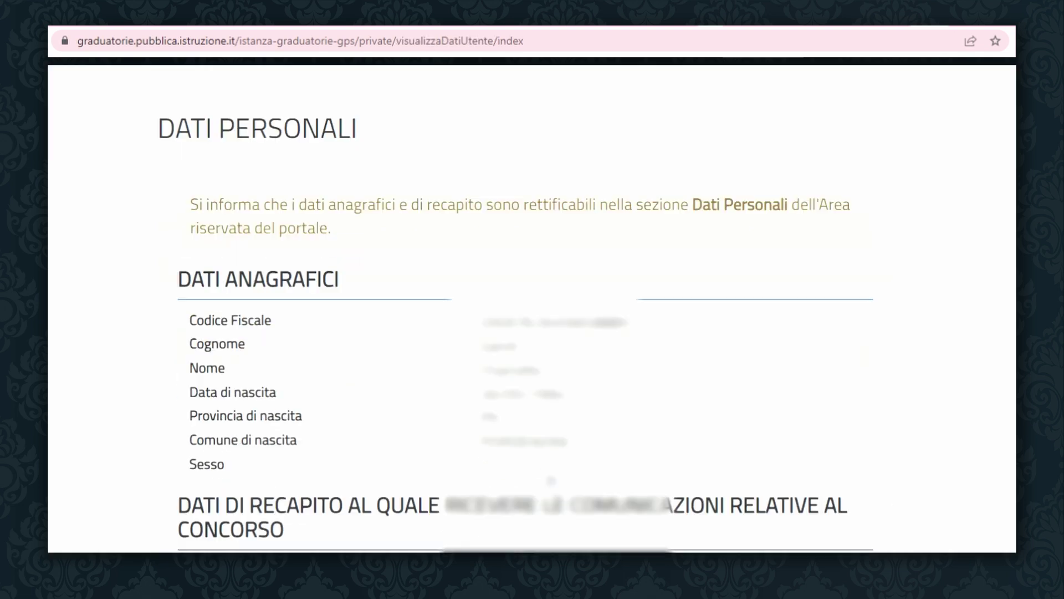
pyautogui.click(554, 467)
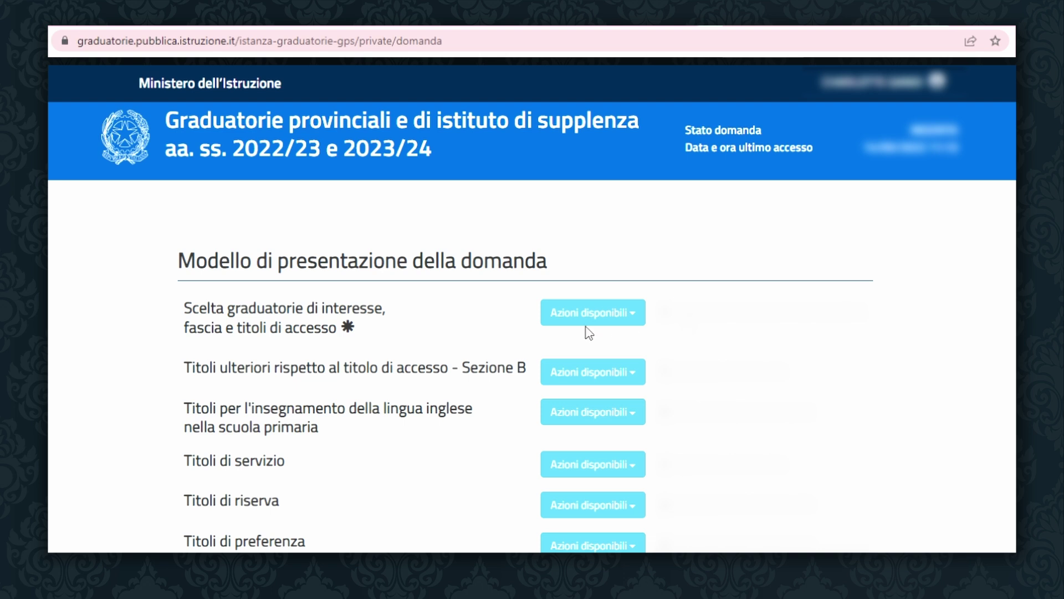
# Open the section for choosing rankings, tier and access qualifications, and review the rankings already entered
pyautogui.click(609, 326)
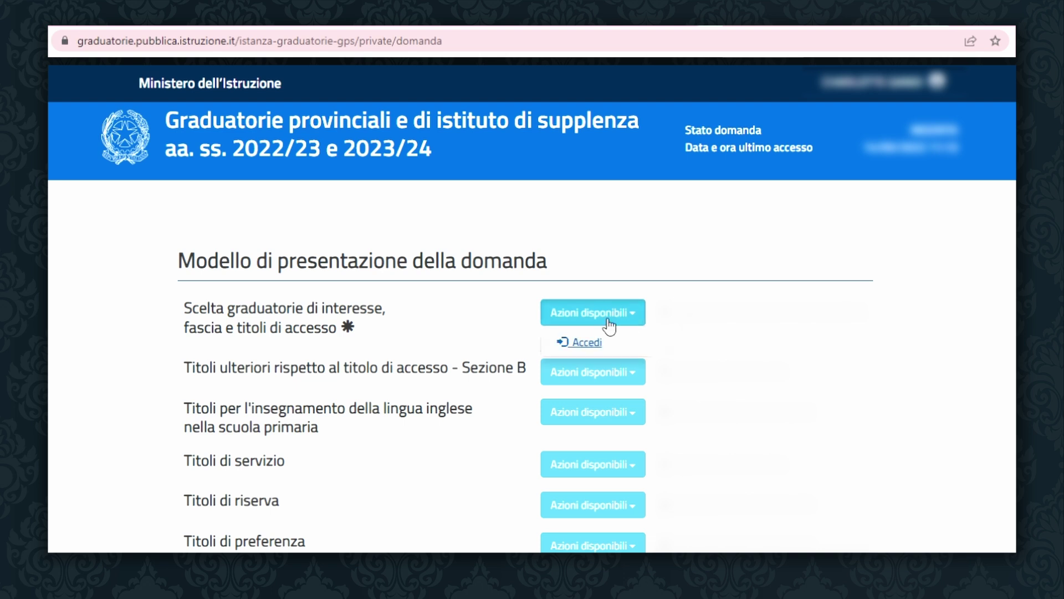
pyautogui.click(603, 341)
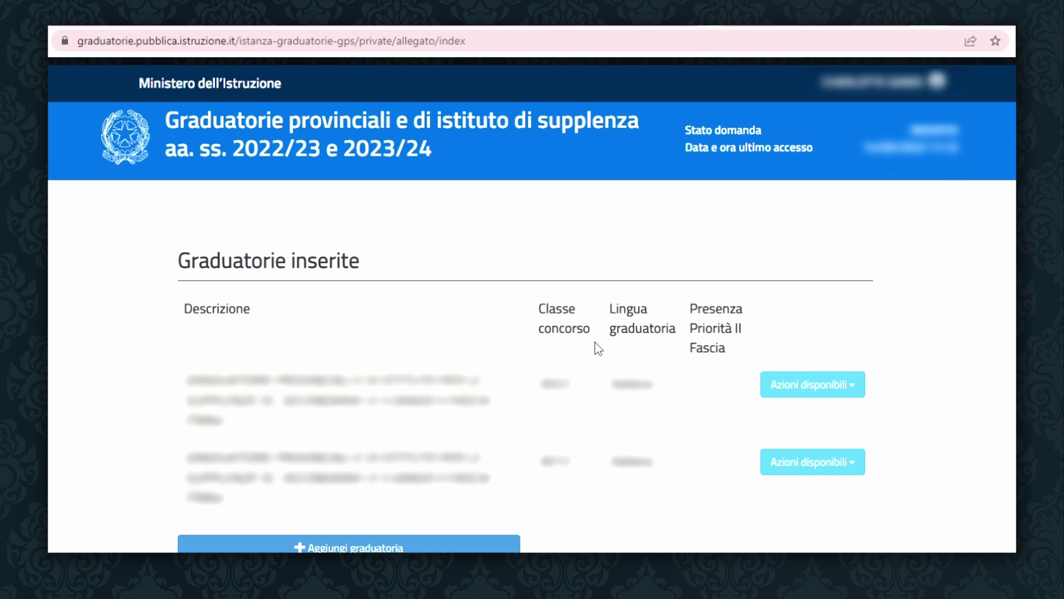
pyautogui.scroll(-2, 597, 346)
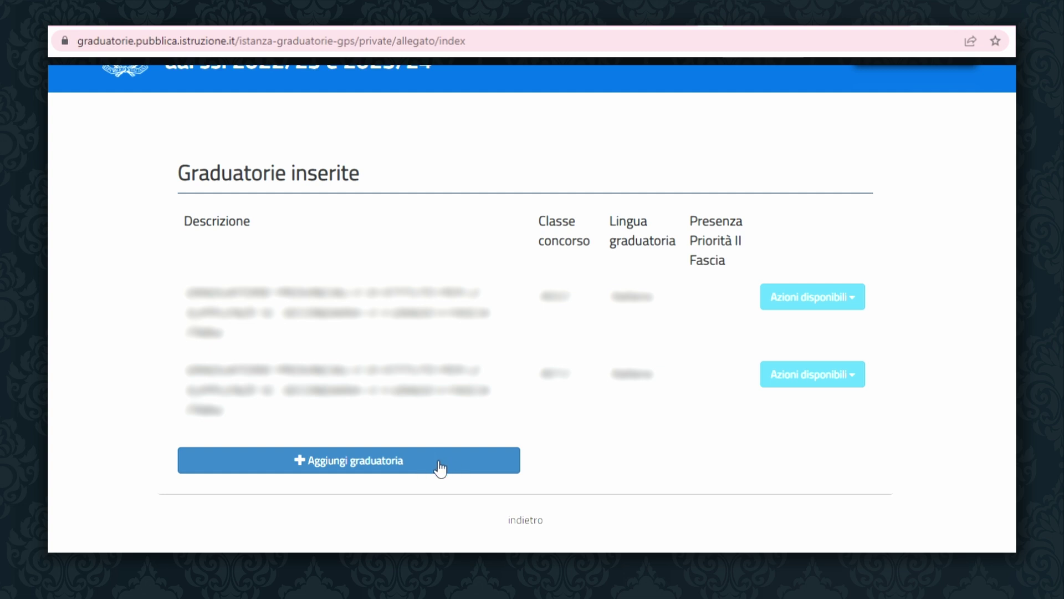
# View the form for adding a ranking, leave it without inserting one, and return to the application's section list
pyautogui.click(399, 463)
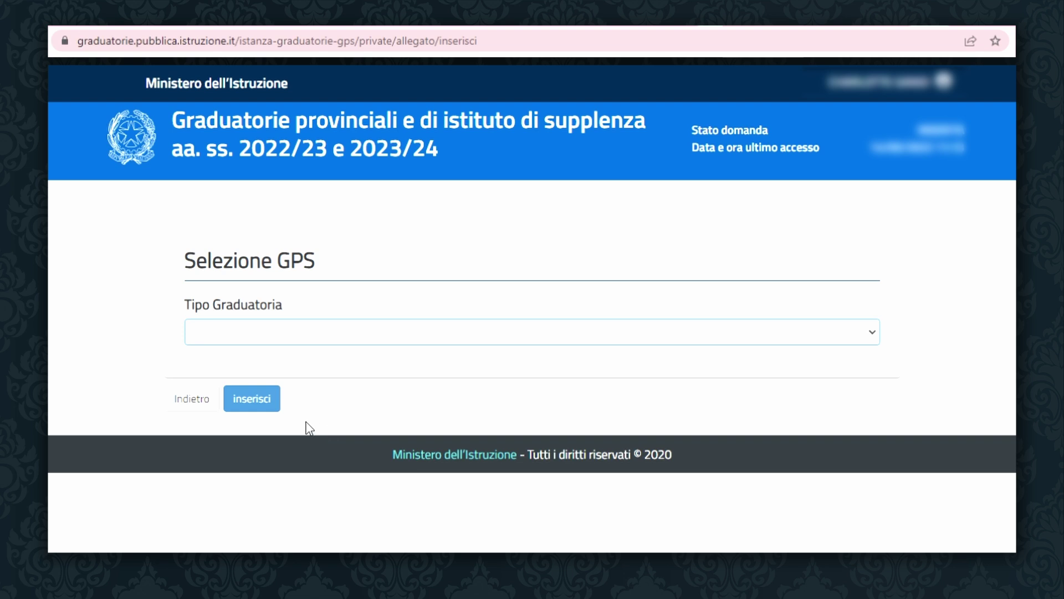
pyautogui.click(81, 395)
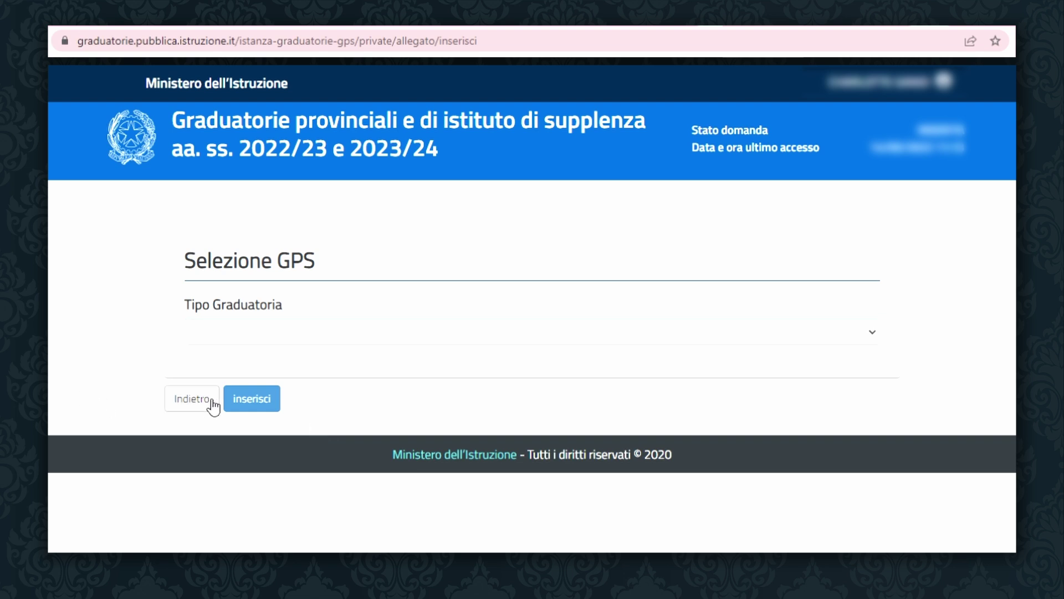
pyautogui.click(212, 402)
pyautogui.scroll(-2, 228, 501)
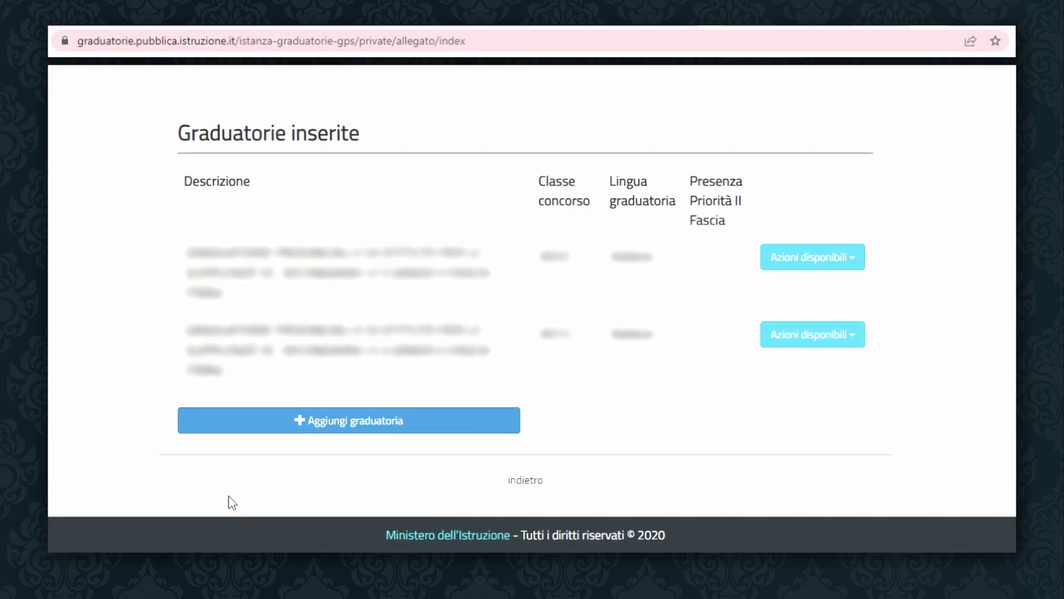
pyautogui.click(517, 482)
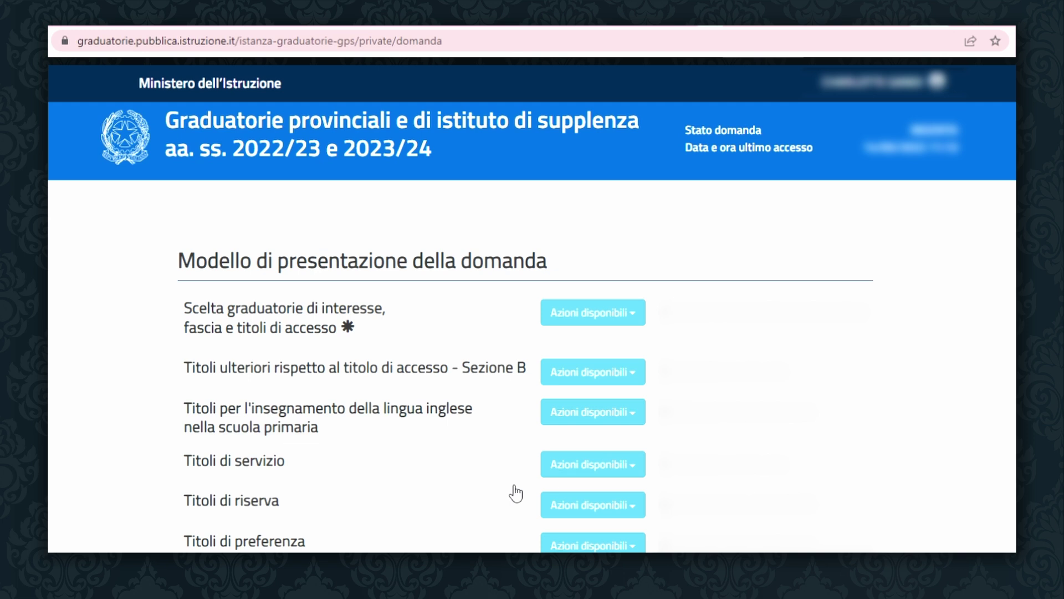
# Open the section "Titoli ulteriori rispetto al titolo di accesso - Sezione B"
pyautogui.scroll(-1, 515, 492)
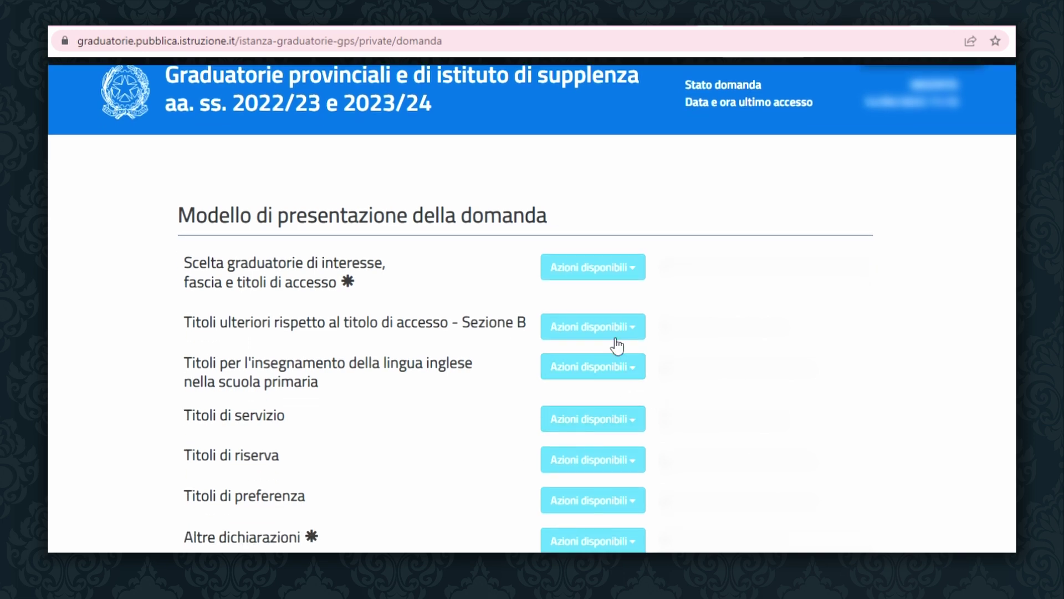
pyautogui.click(607, 331)
pyautogui.click(606, 353)
pyautogui.scroll(-1, 609, 359)
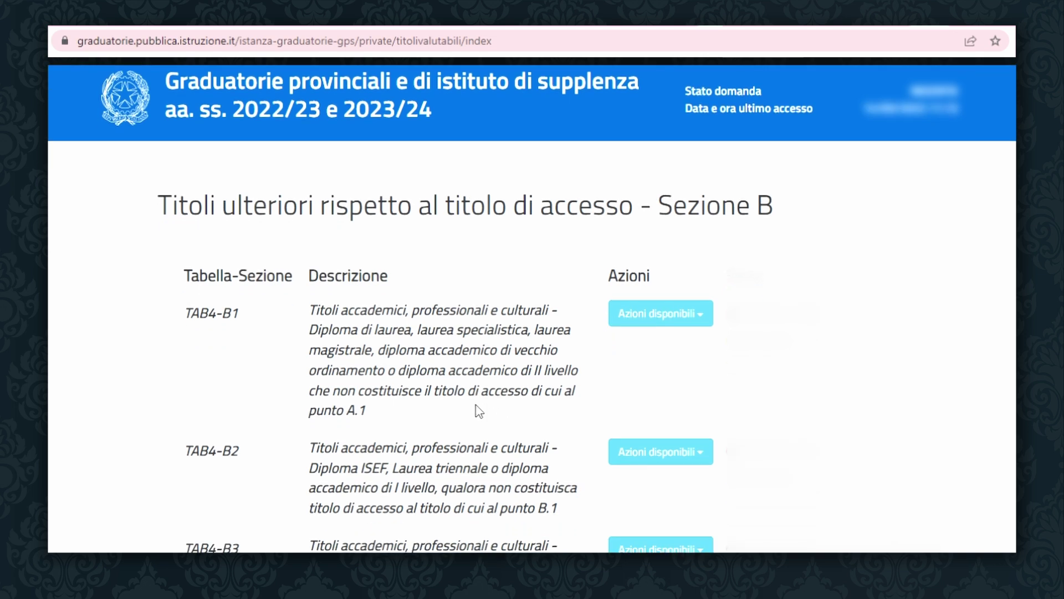
# Examine the additional academic, professional and cultural qualifications listed from TAB4-B1 to TAB4-B17
pyautogui.scroll(-1, 468, 404)
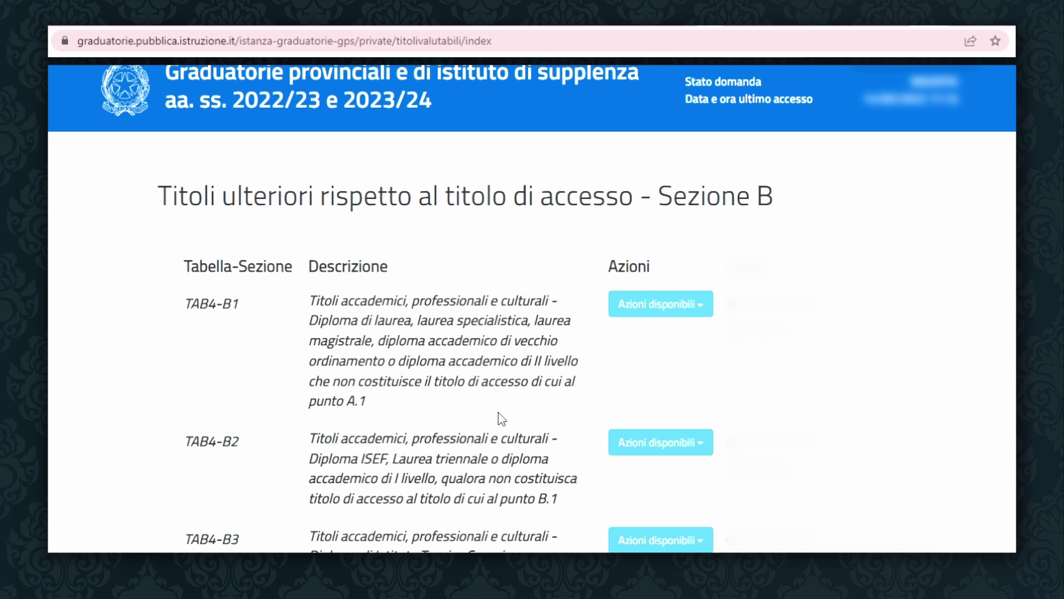
pyautogui.scroll(-3, 499, 415)
pyautogui.scroll(-1, 397, 499)
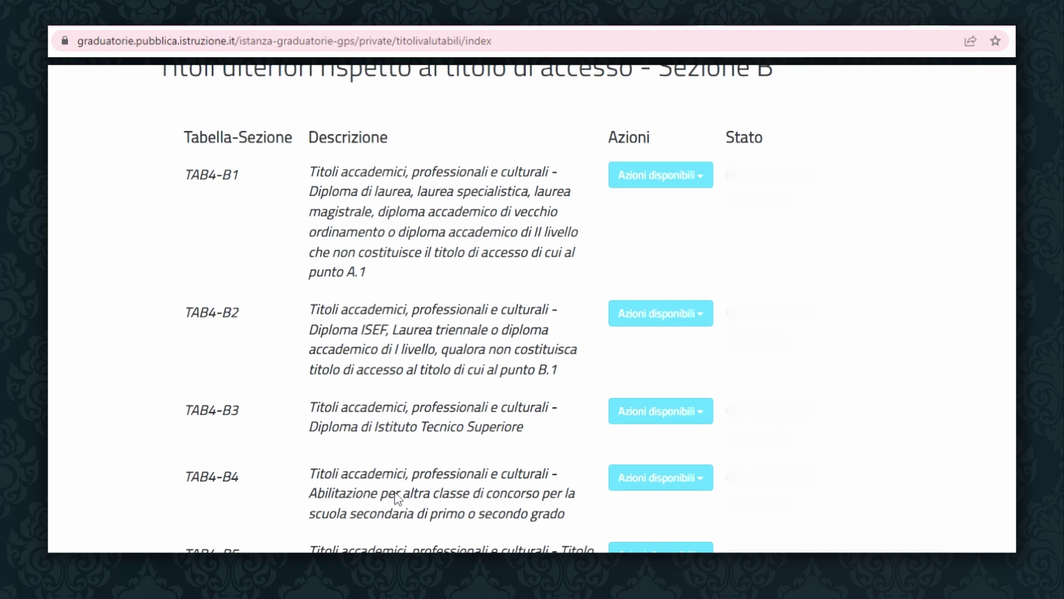
pyautogui.scroll(-1, 397, 498)
pyautogui.scroll(-2, 397, 498)
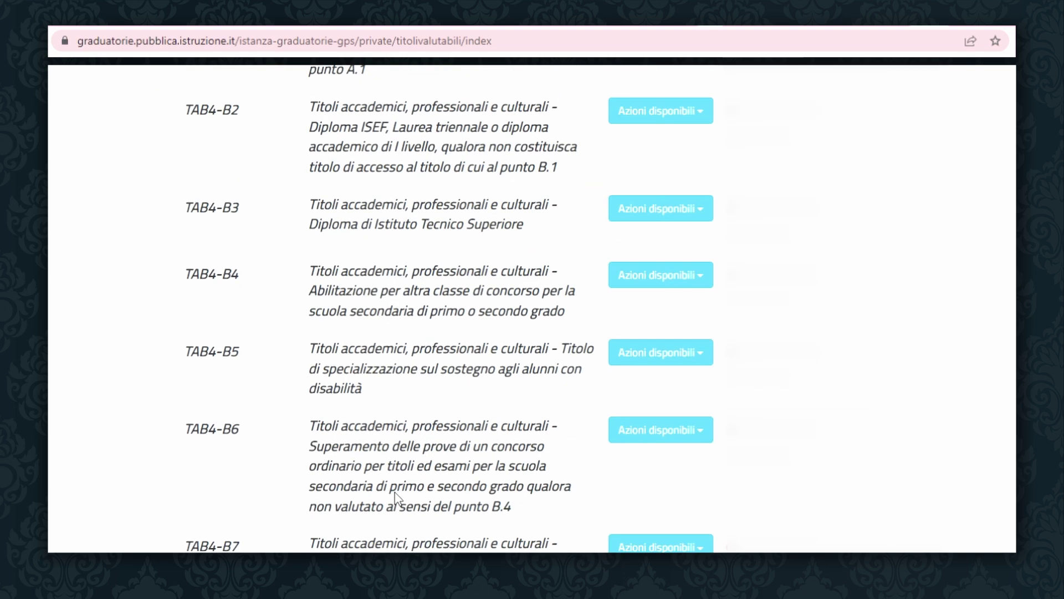
pyautogui.scroll(-4, 397, 498)
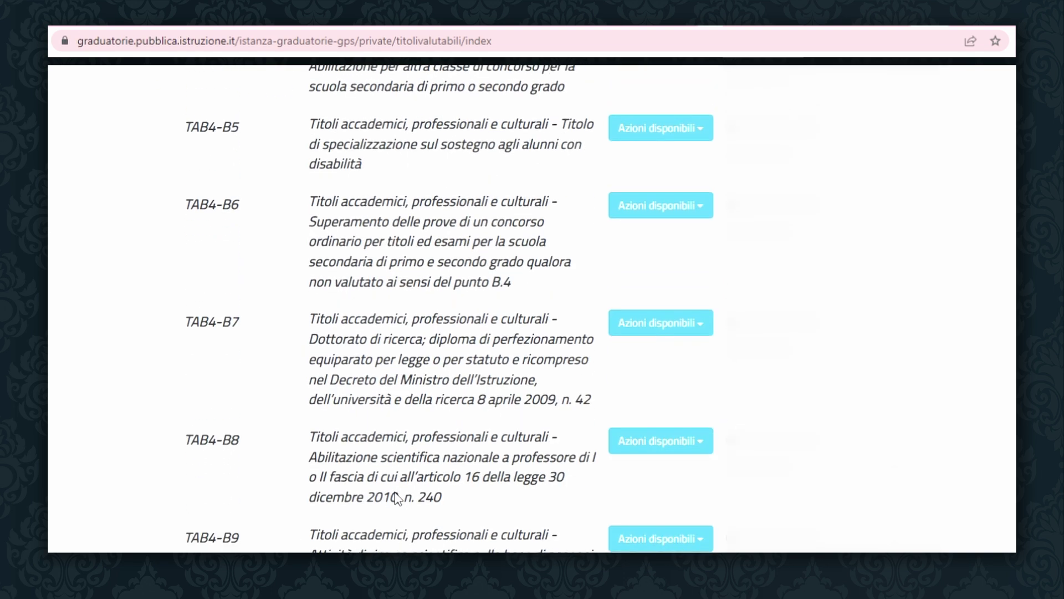
pyautogui.scroll(-1, 396, 498)
pyautogui.scroll(-8, 396, 498)
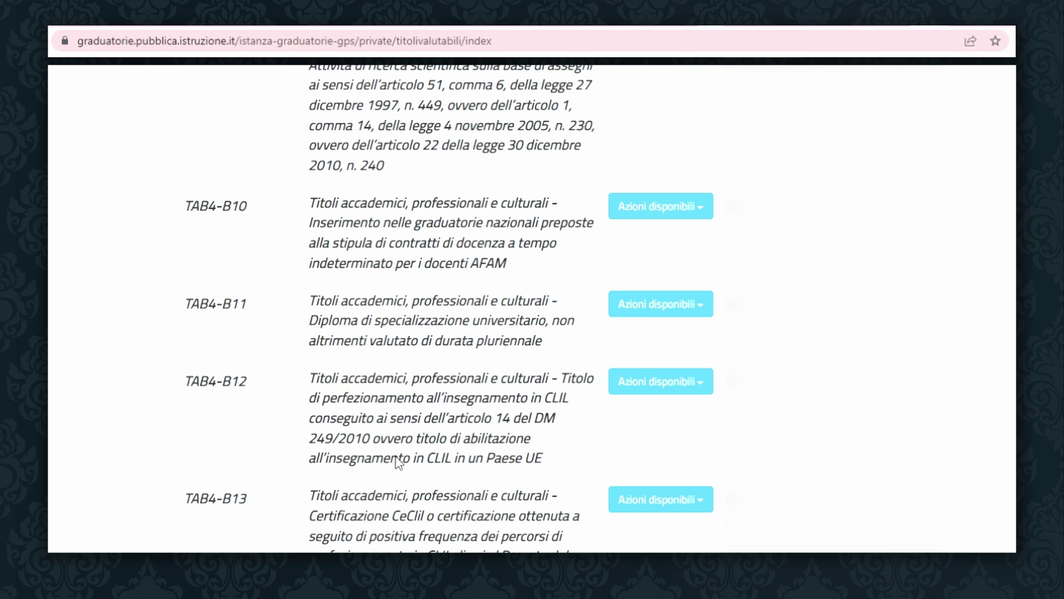
pyautogui.scroll(-3, 397, 460)
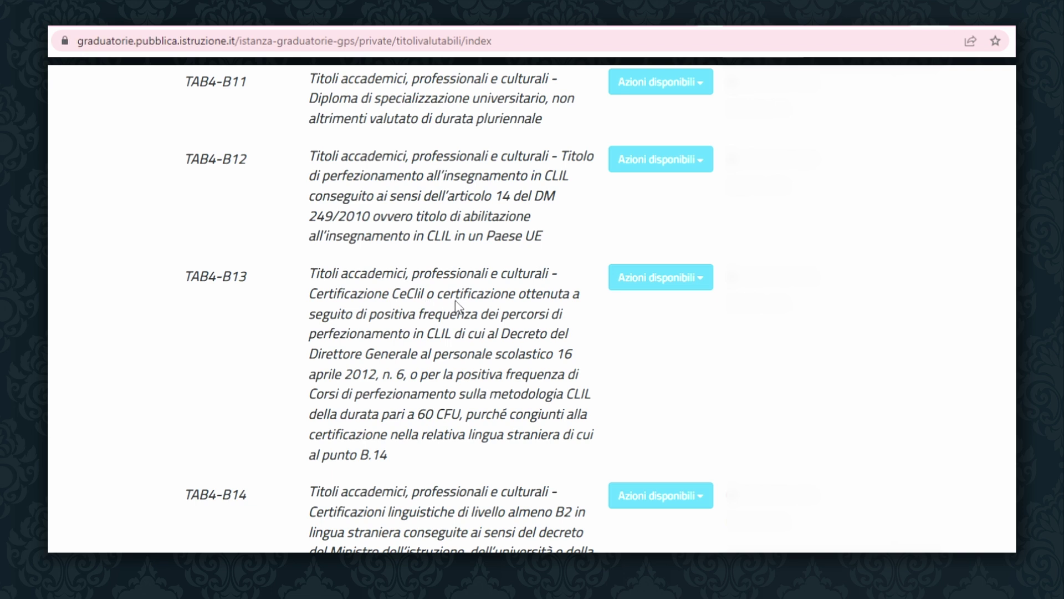
pyautogui.scroll(-2, 415, 398)
pyautogui.scroll(-1, 416, 398)
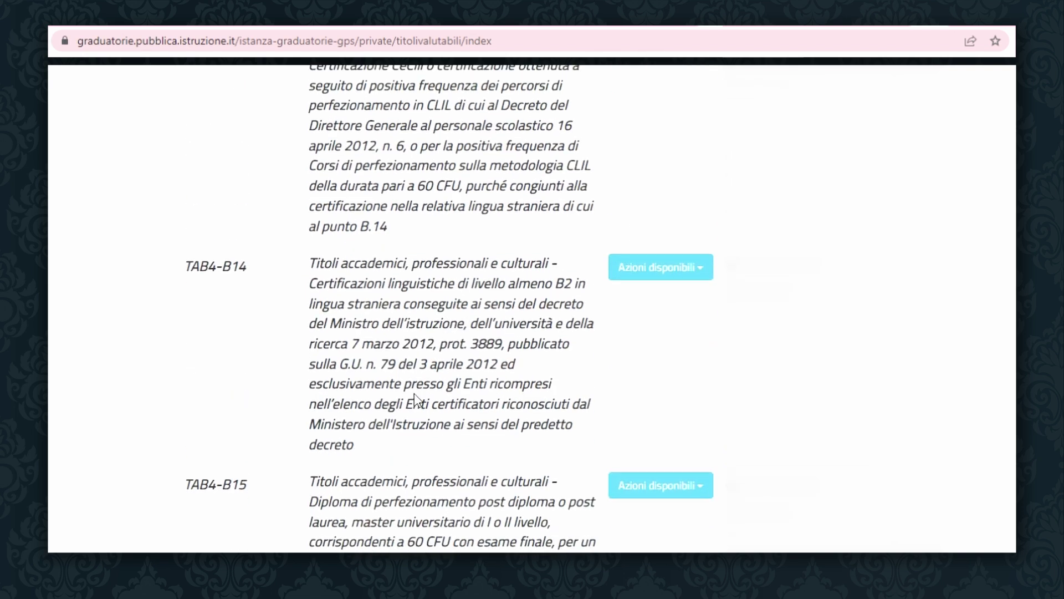
pyautogui.scroll(-2, 416, 399)
pyautogui.scroll(-1, 414, 394)
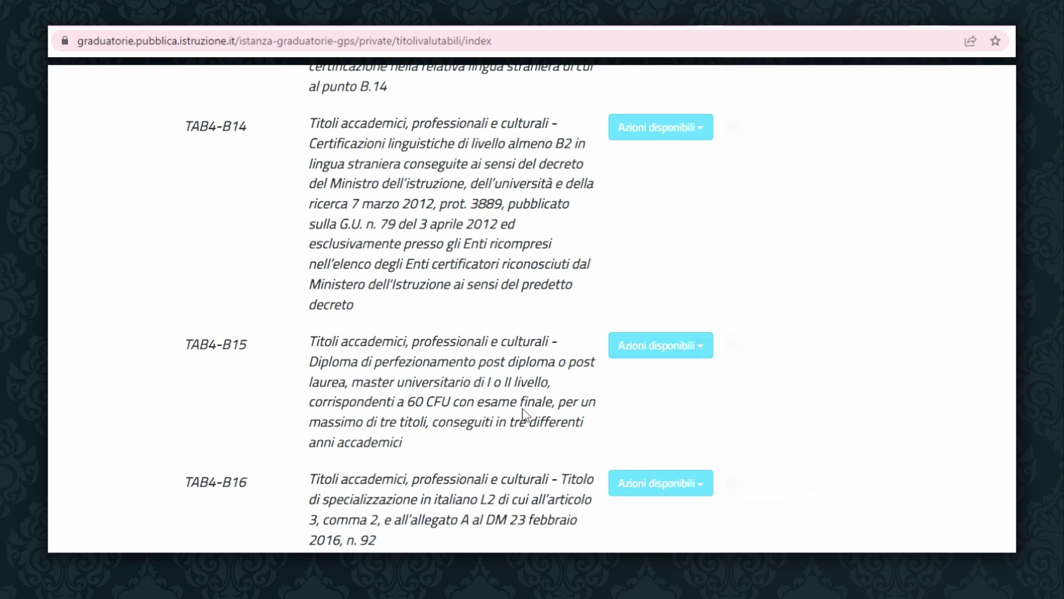
pyautogui.scroll(-2, 522, 413)
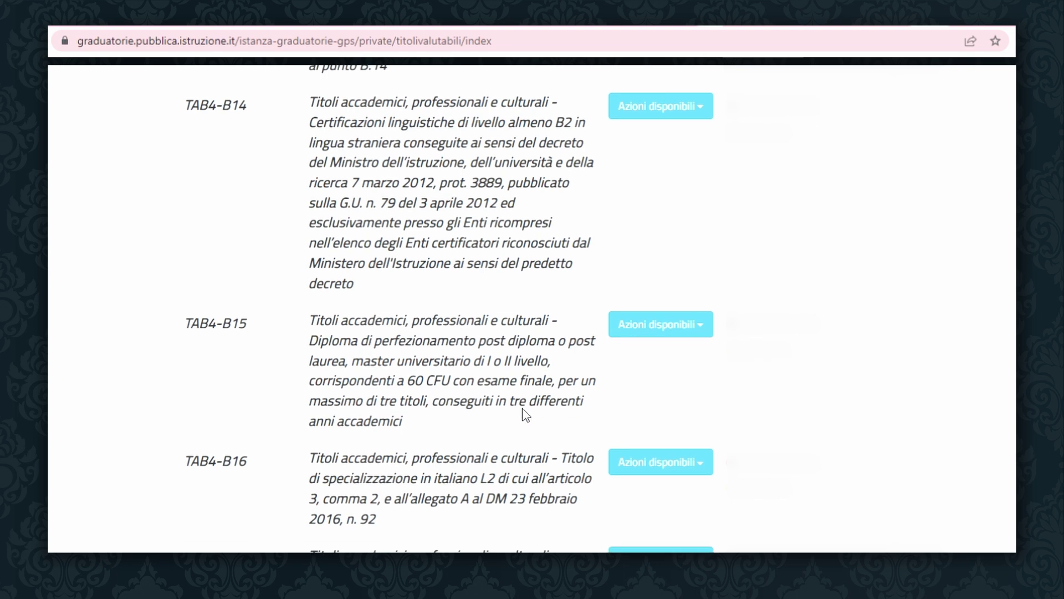
pyautogui.scroll(-2, 523, 413)
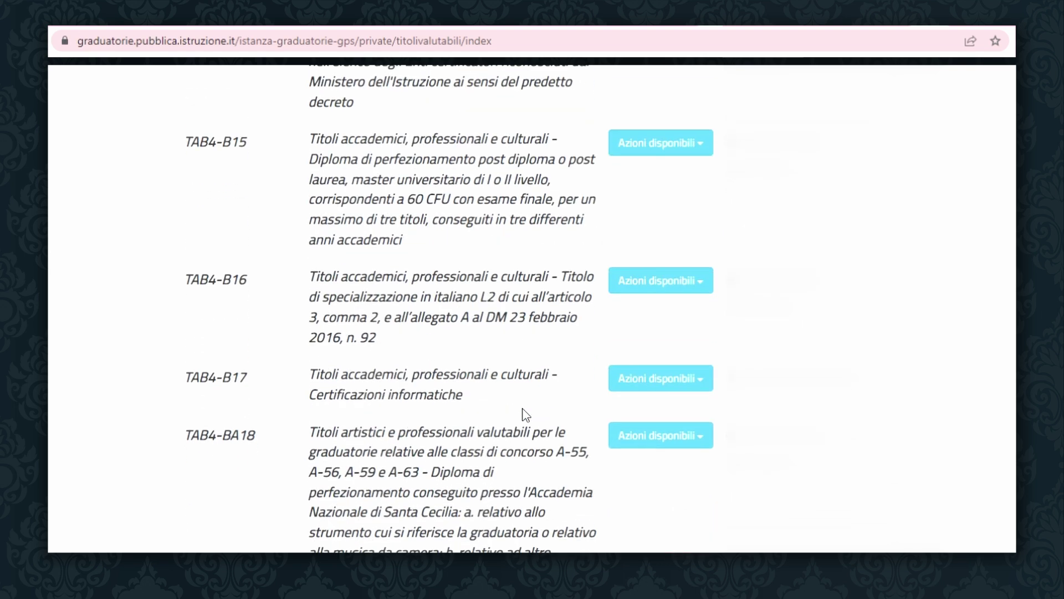
# Open the TAB4-B17 computer certifications entry for editing, review its certification fields, and go back without changing it
pyautogui.click(668, 377)
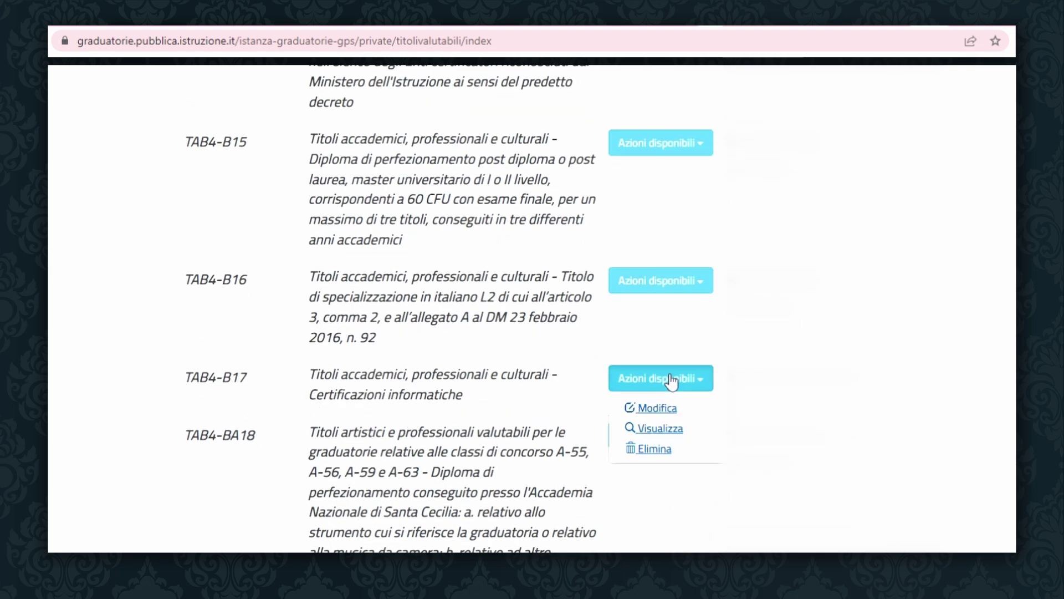
pyautogui.click(658, 408)
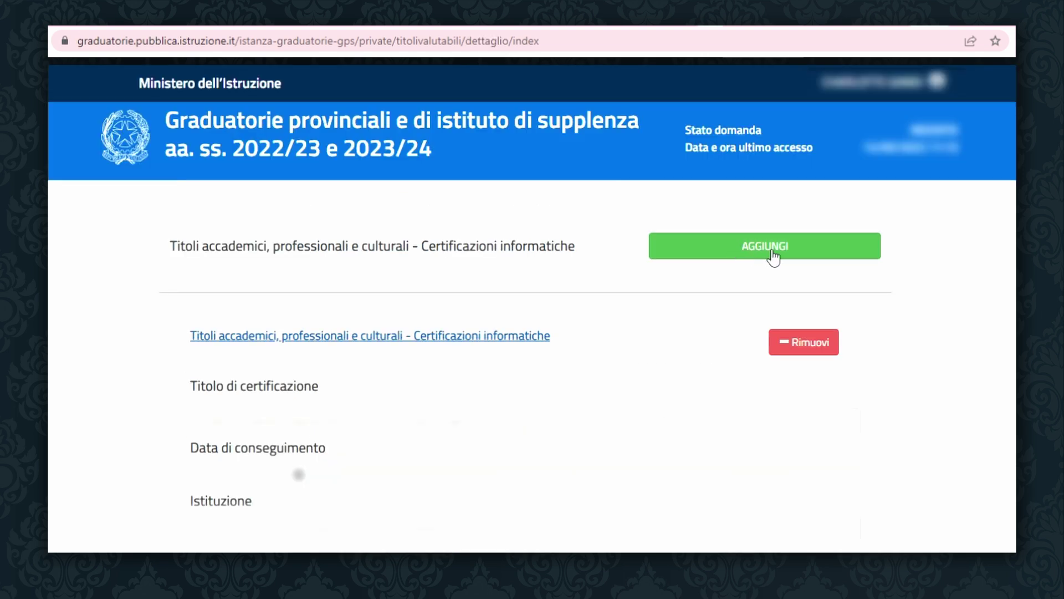
pyautogui.scroll(-2, 566, 373)
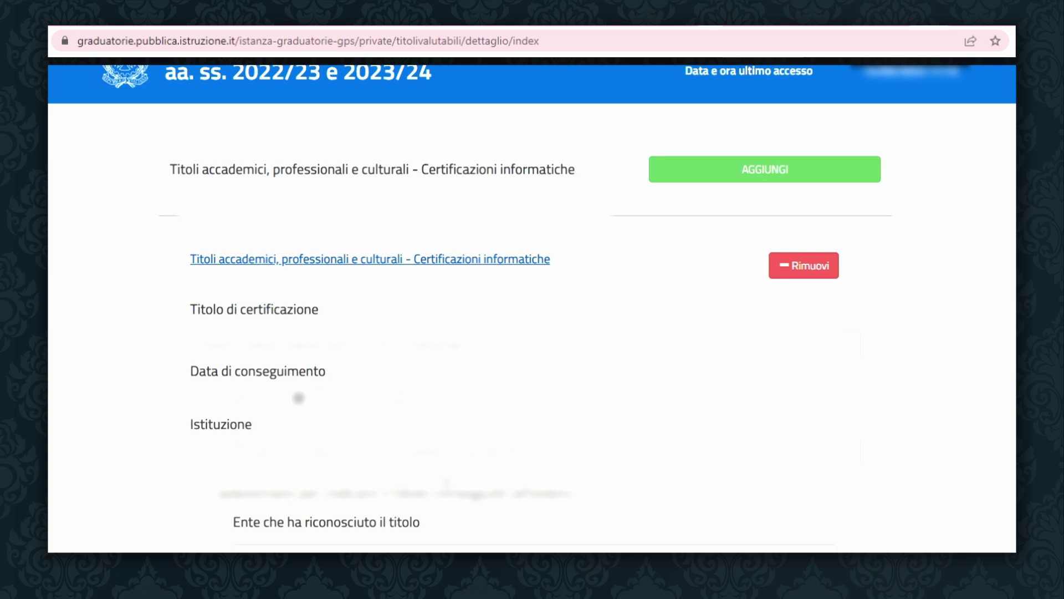
pyautogui.scroll(-7, 398, 441)
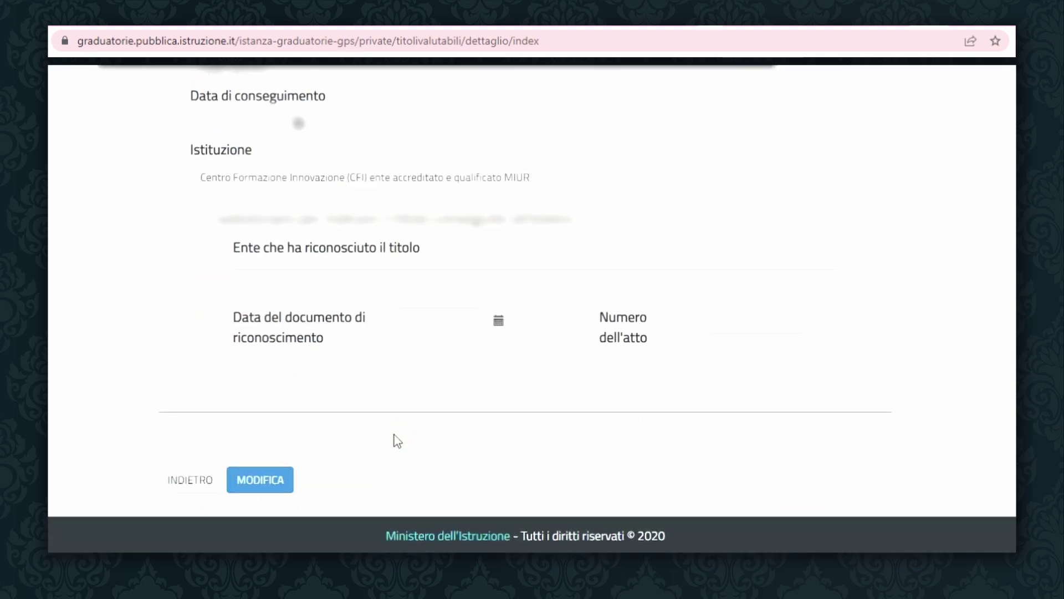
pyautogui.click(179, 491)
# Look through the Section B qualifications down to TAB4-BA26, and return to the application's section list
pyautogui.scroll(-6, 514, 441)
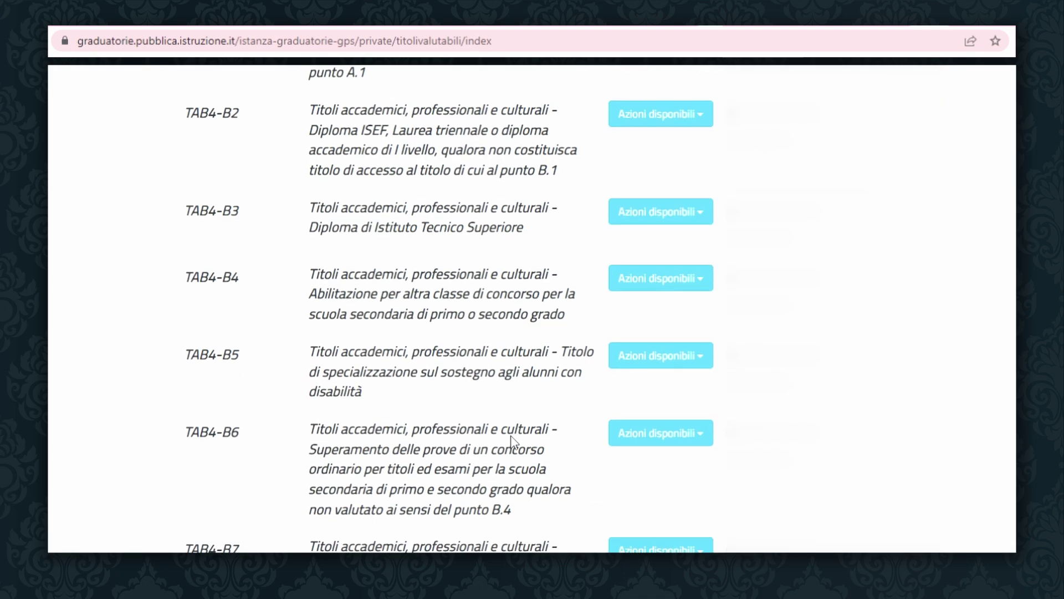
pyautogui.scroll(-14, 511, 441)
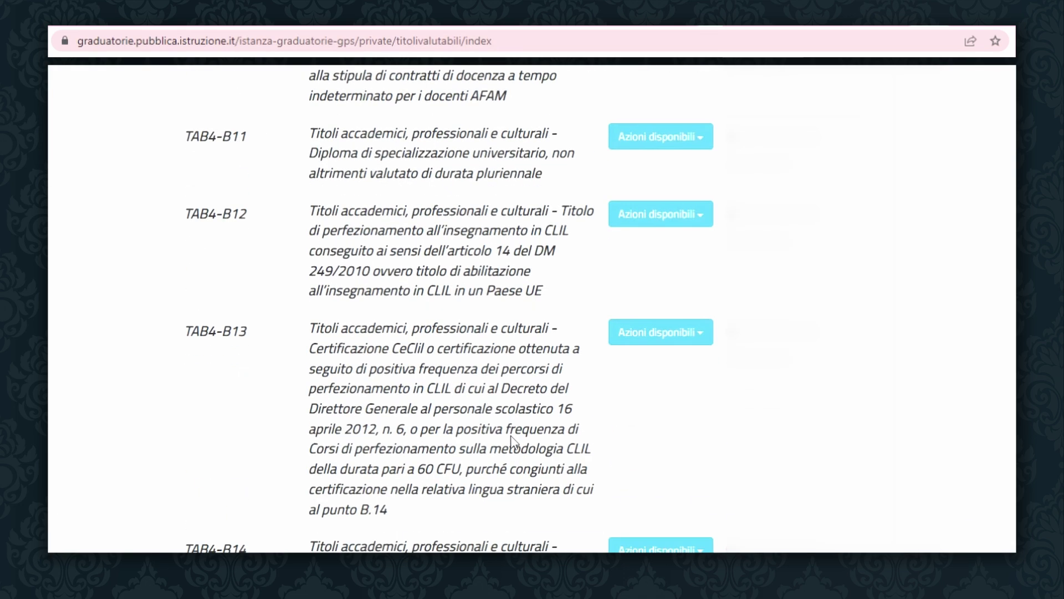
pyautogui.scroll(-6, 512, 441)
pyautogui.scroll(1, 511, 440)
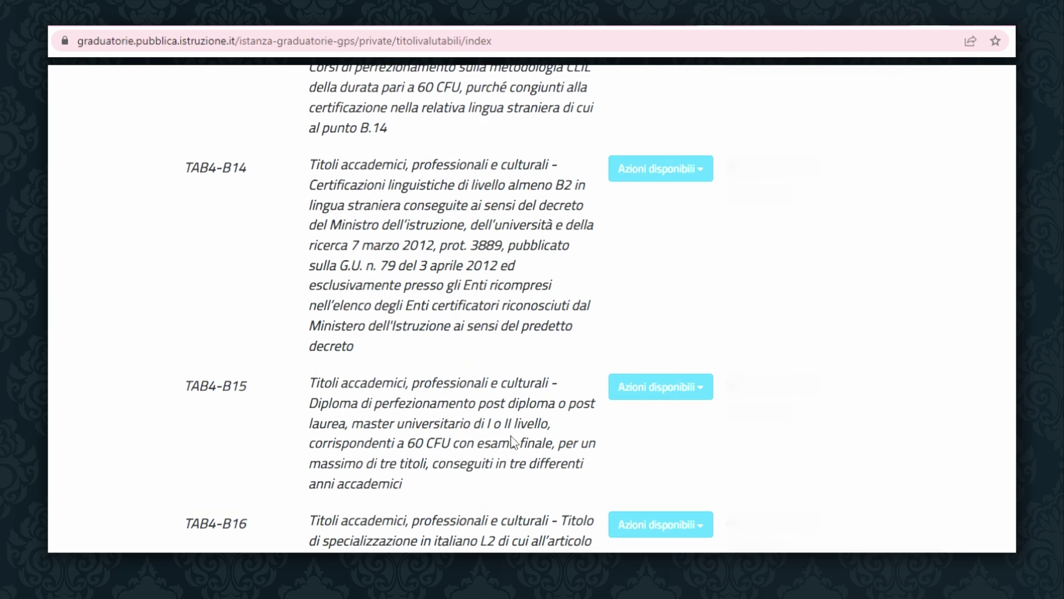
pyautogui.scroll(-3, 511, 326)
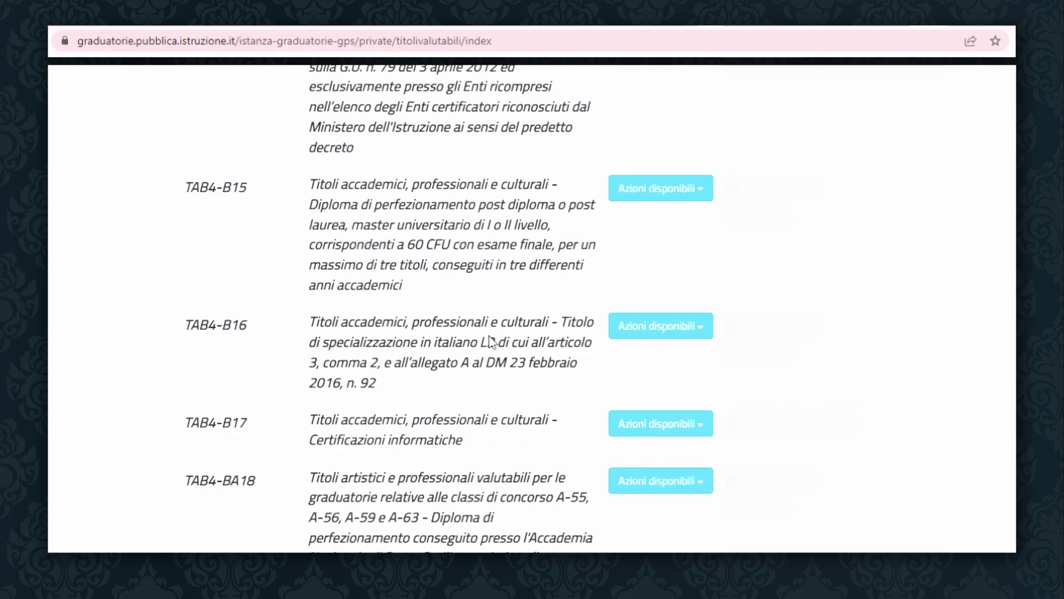
pyautogui.scroll(-2, 476, 451)
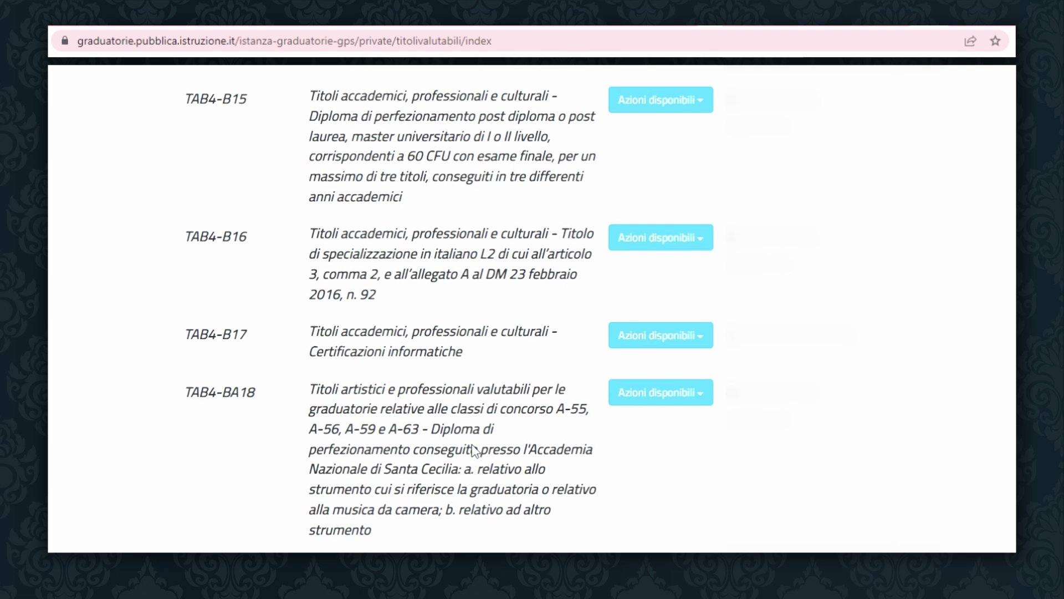
pyautogui.scroll(-13, 473, 450)
pyautogui.scroll(-10, 473, 450)
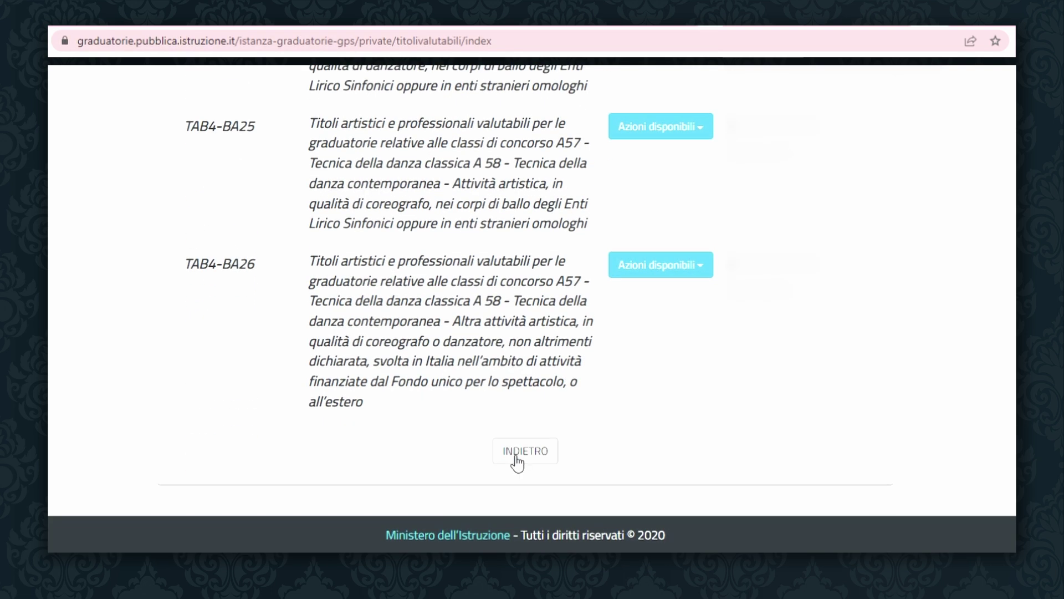
pyautogui.click(516, 458)
# Open the Titoli di servizio section and review the table of services entered by the applicant
pyautogui.scroll(-2, 524, 494)
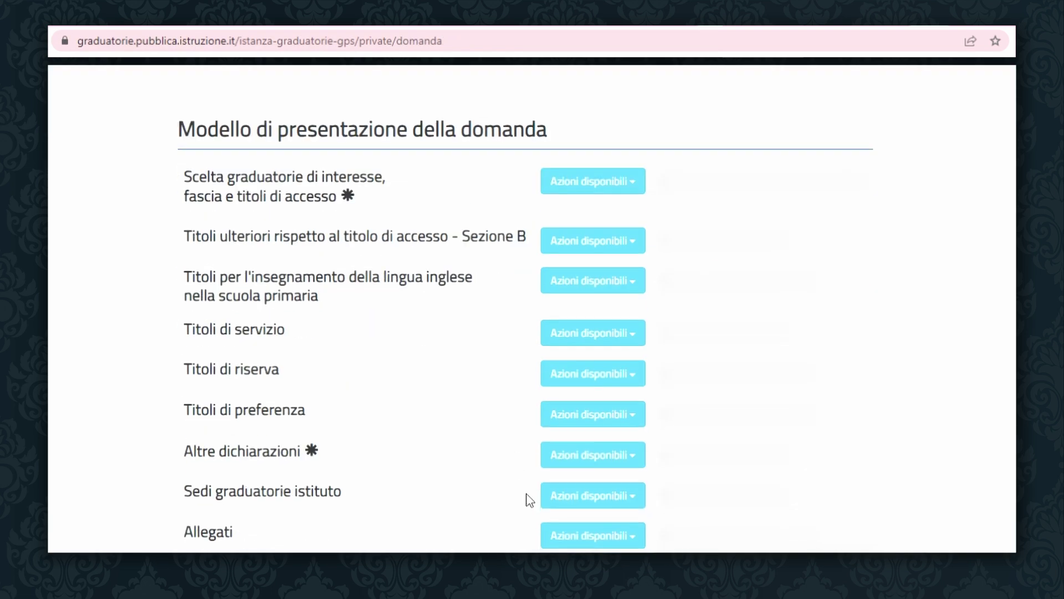
pyautogui.click(621, 345)
pyautogui.click(586, 363)
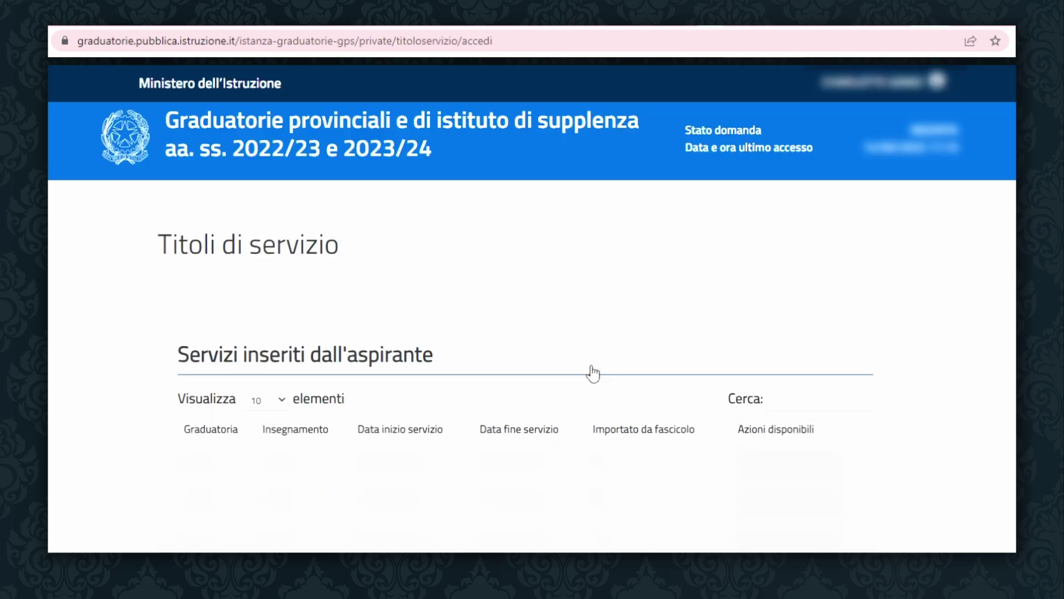
pyautogui.scroll(-4, 499, 398)
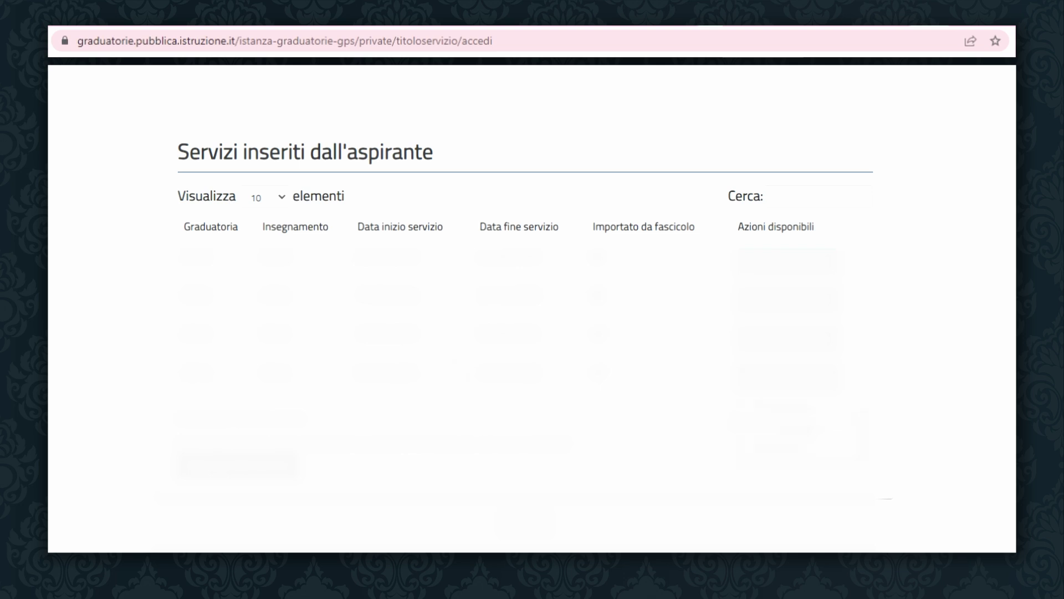
# Open the A012 service entry for school year 2021/22 for editing and review its ranking, 50% evaluation and EU-service fields
pyautogui.scroll(-1, 777, 376)
pyautogui.scroll(-5, 777, 376)
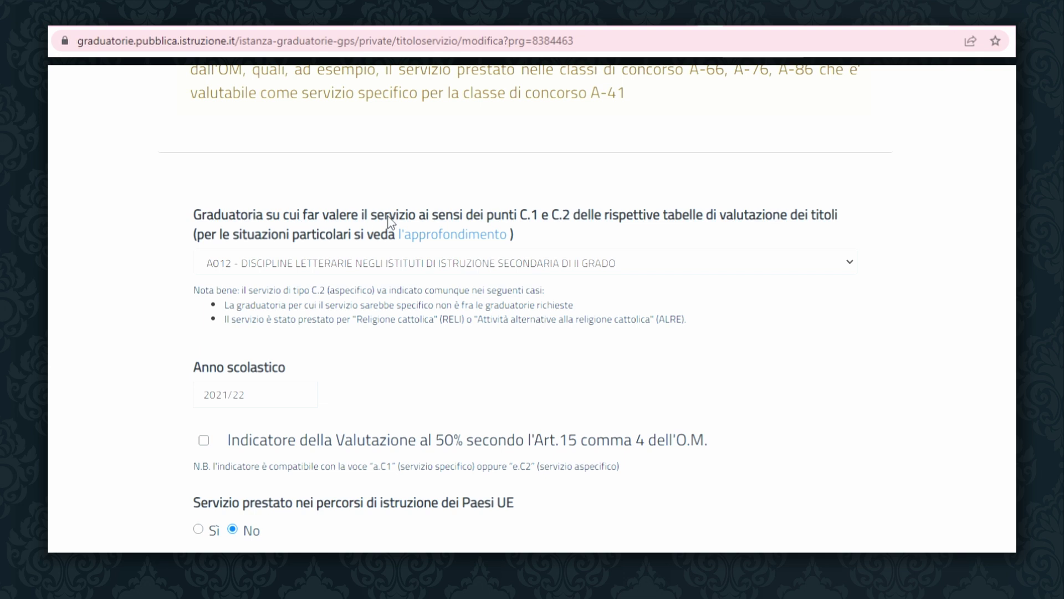
pyautogui.scroll(-2, 430, 370)
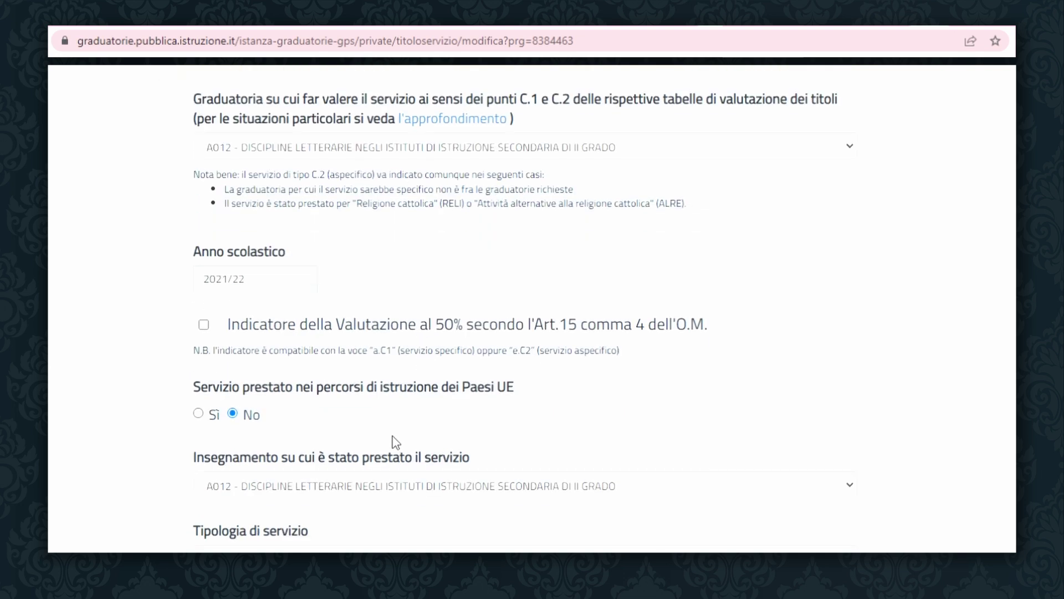
pyautogui.scroll(-1, 391, 432)
pyautogui.click(233, 397)
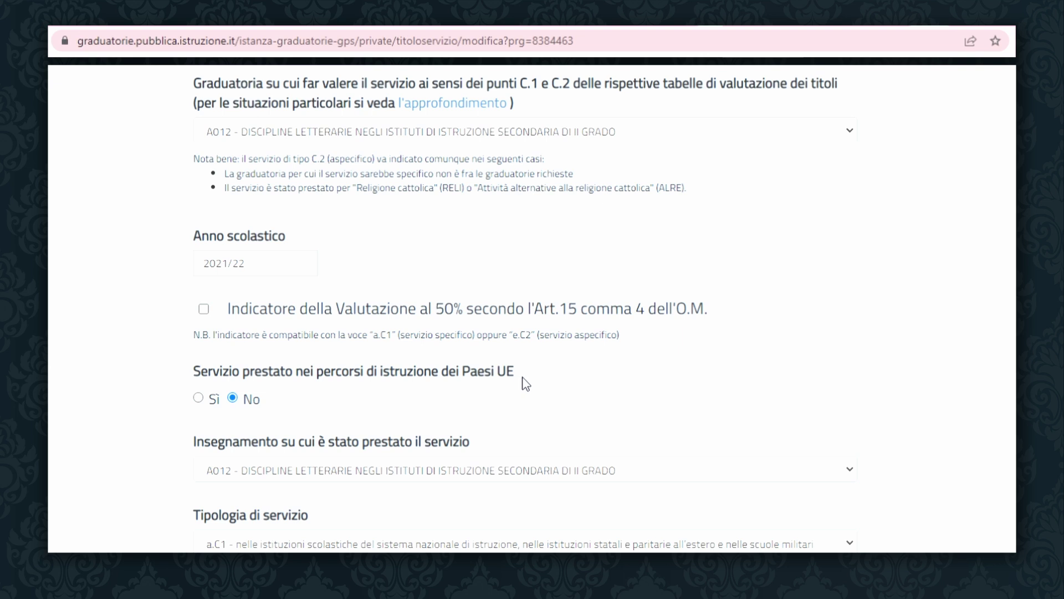
pyautogui.scroll(-1, 449, 416)
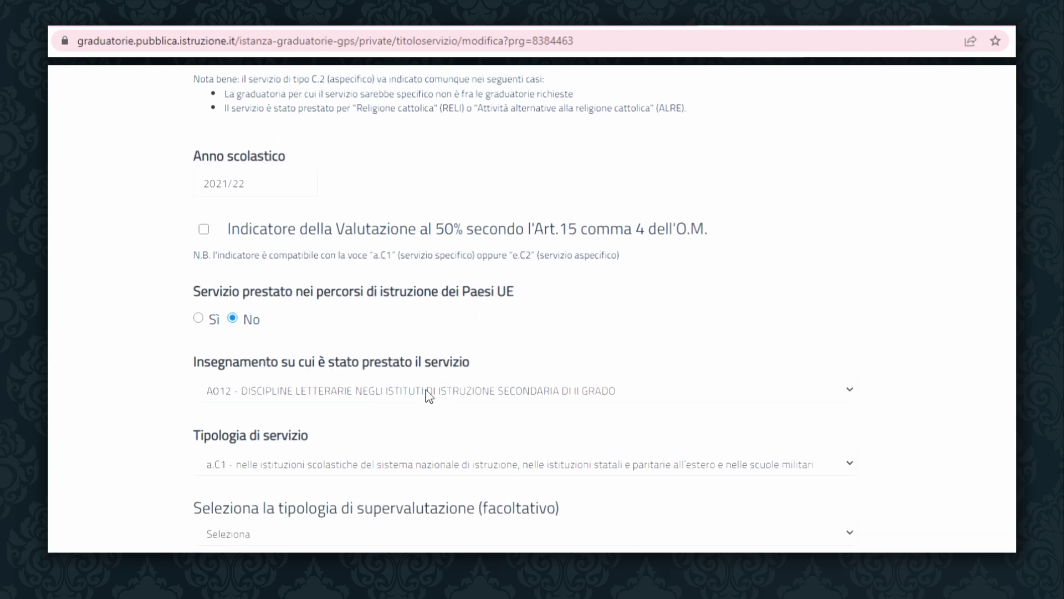
# Check the teaching subject, service type and optional supervalutazione fields of the service entry
pyautogui.click(429, 395)
pyautogui.scroll(-2, 435, 422)
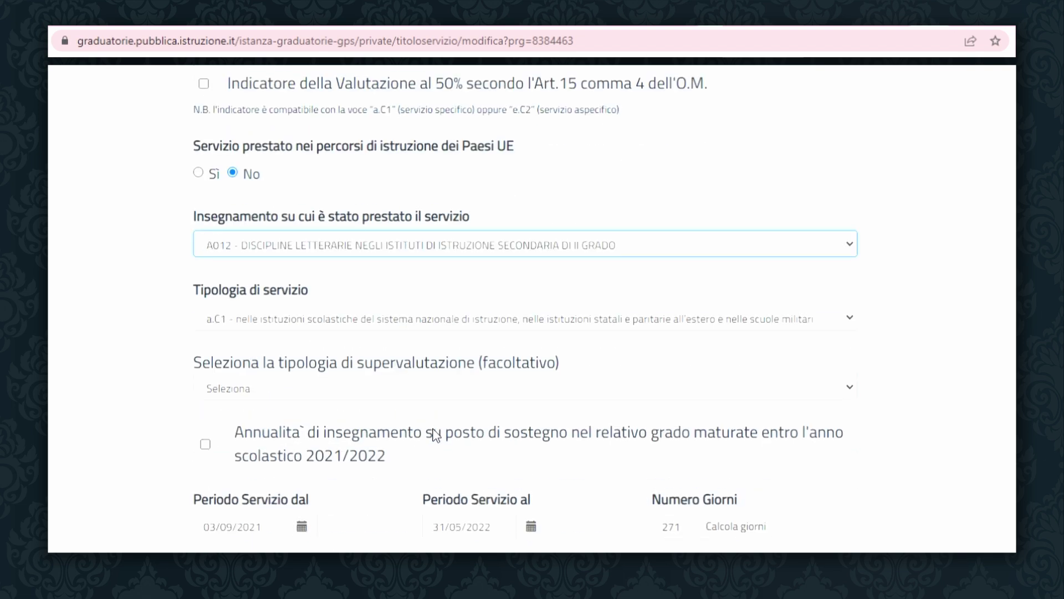
pyautogui.click(295, 325)
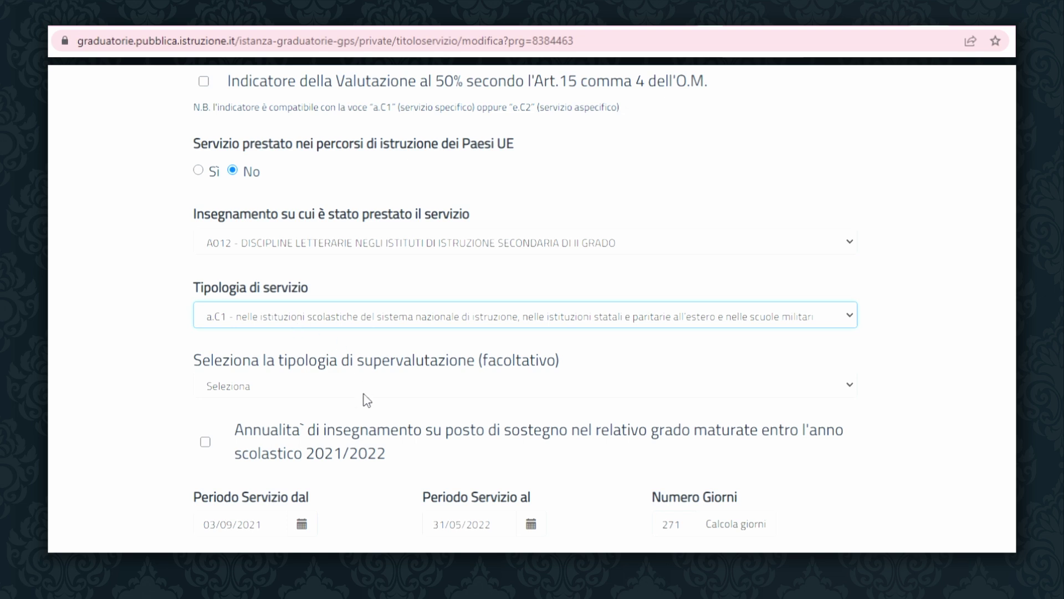
pyautogui.scroll(-1, 349, 416)
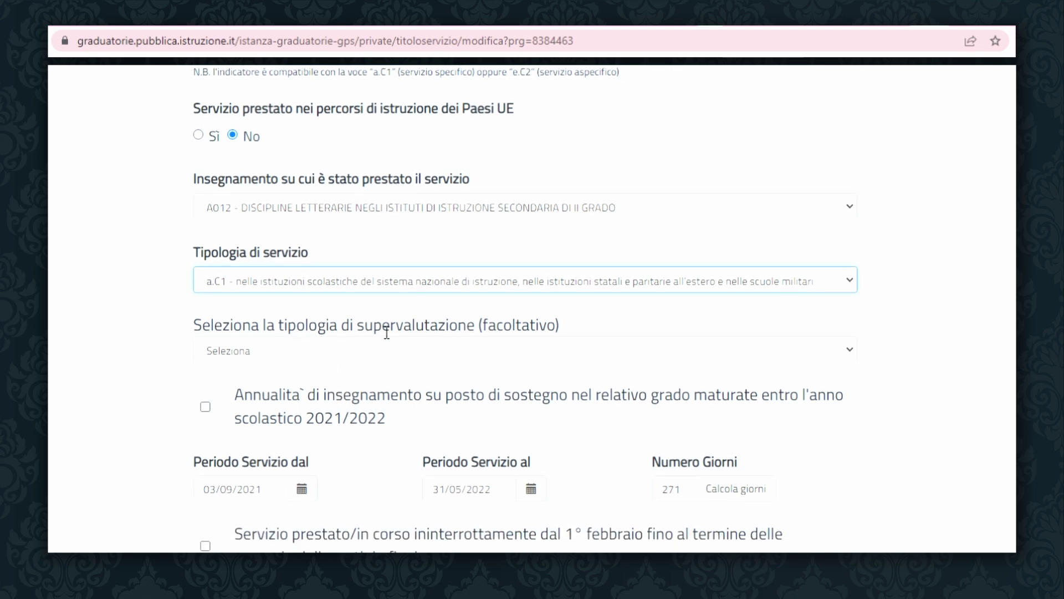
pyautogui.click(430, 356)
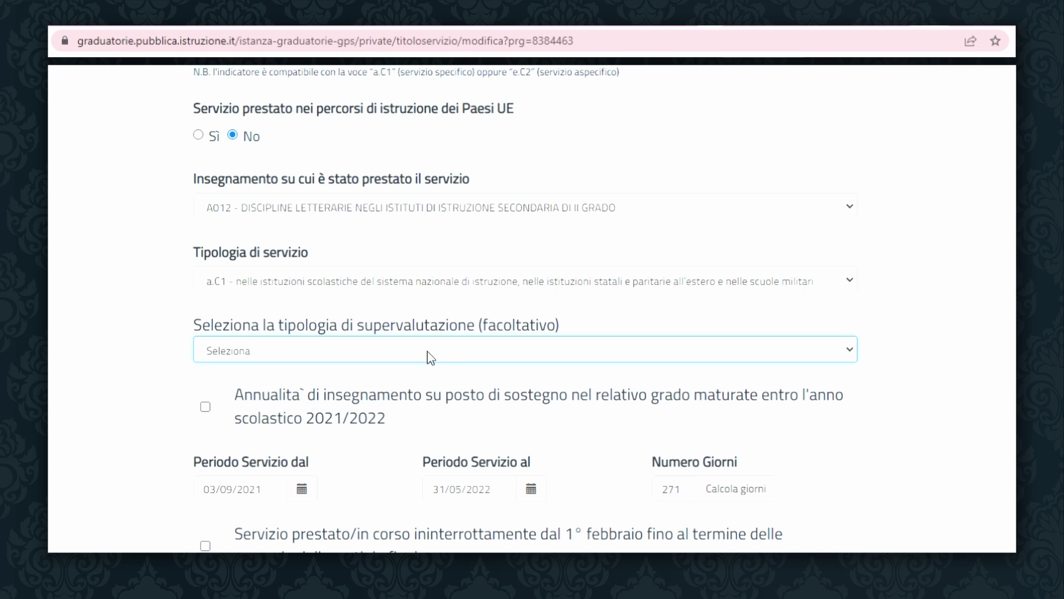
# Examine the service entry's support-teaching option, service period, uninterrupted service from 1 February and current-contract declaration with its note
pyautogui.scroll(-2, 429, 356)
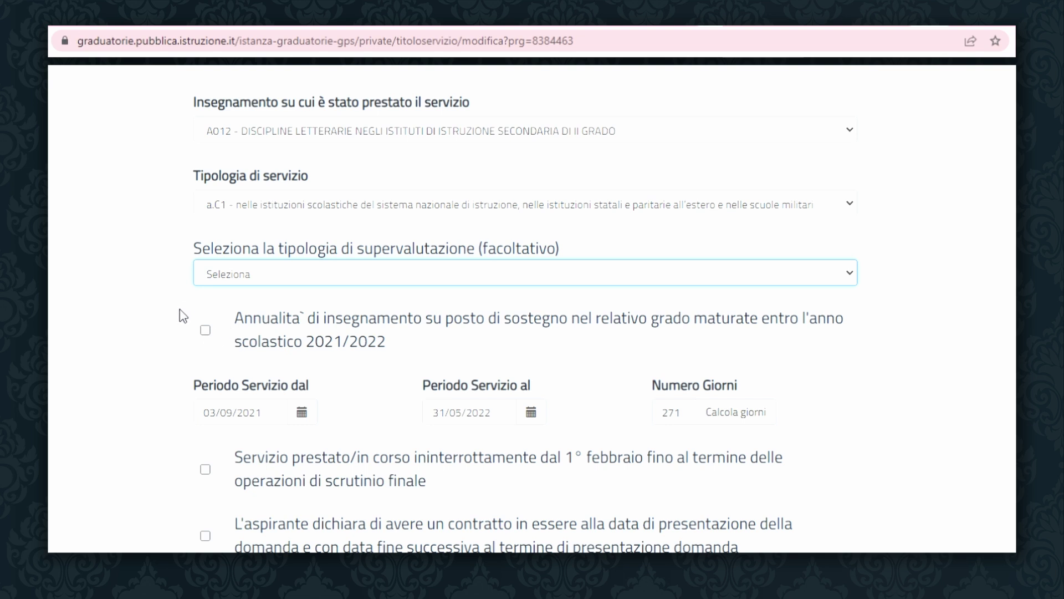
pyautogui.scroll(-1, 537, 291)
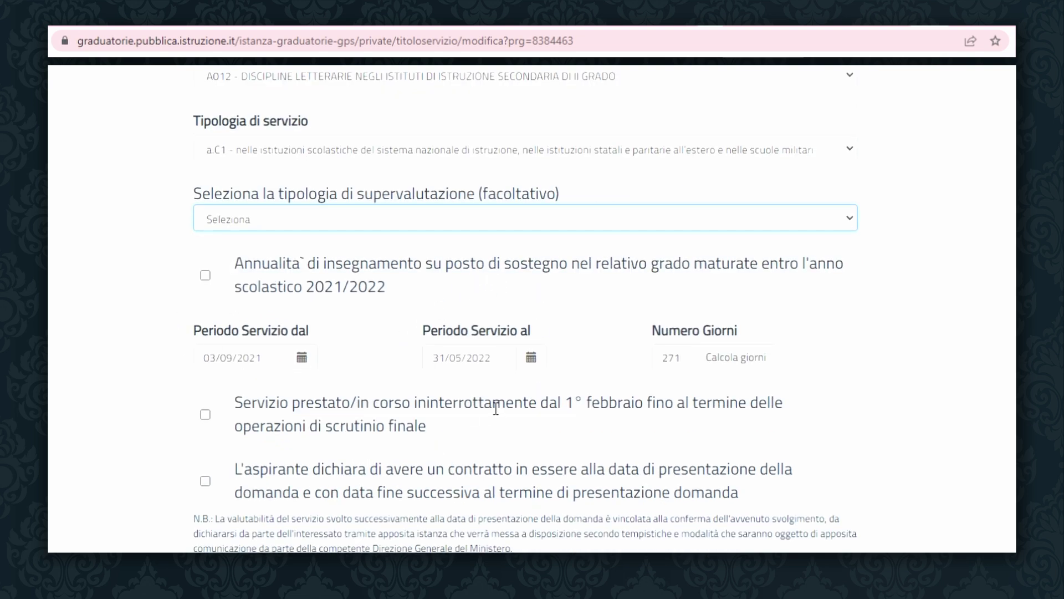
pyautogui.scroll(-1, 494, 410)
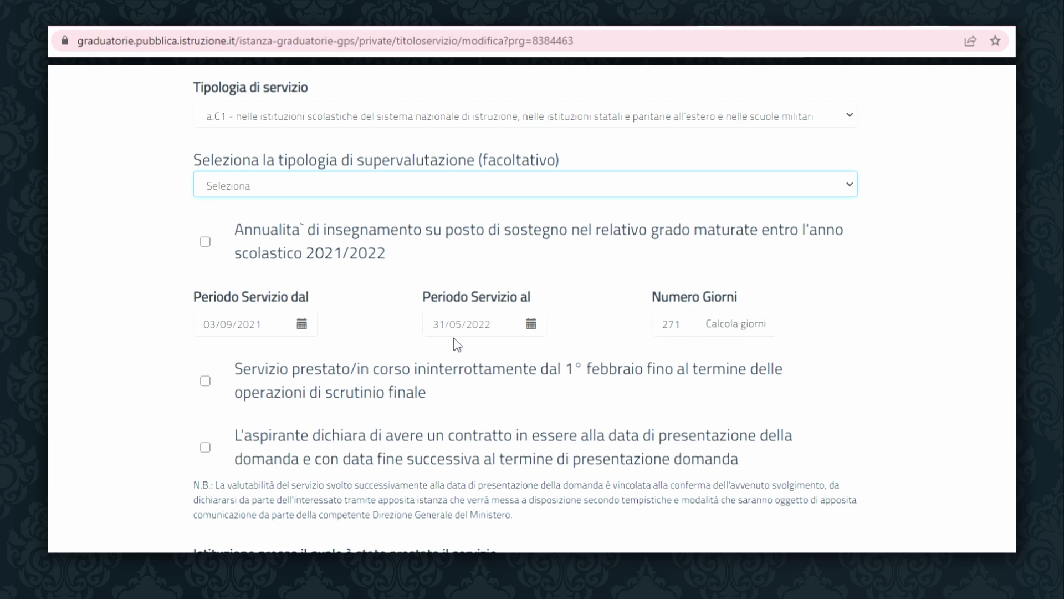
pyautogui.scroll(-1, 488, 388)
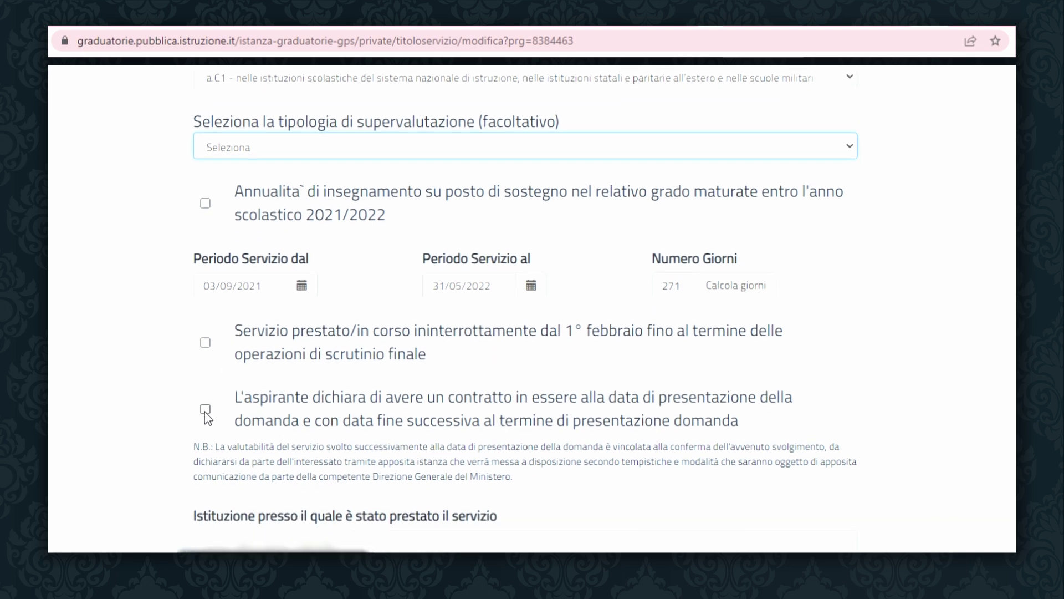
pyautogui.scroll(-1, 206, 425)
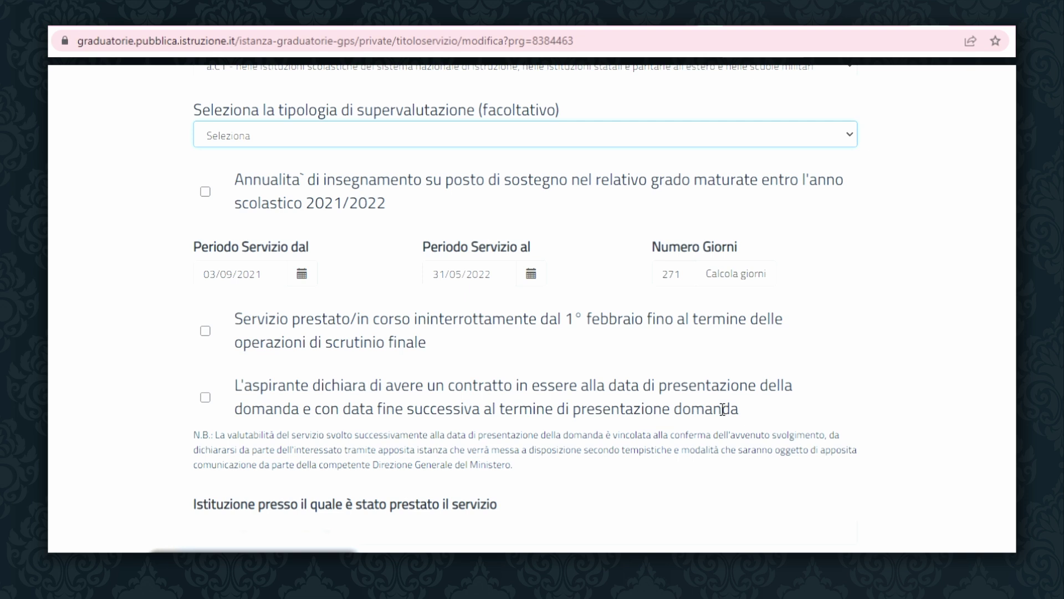
pyautogui.scroll(-2, 621, 461)
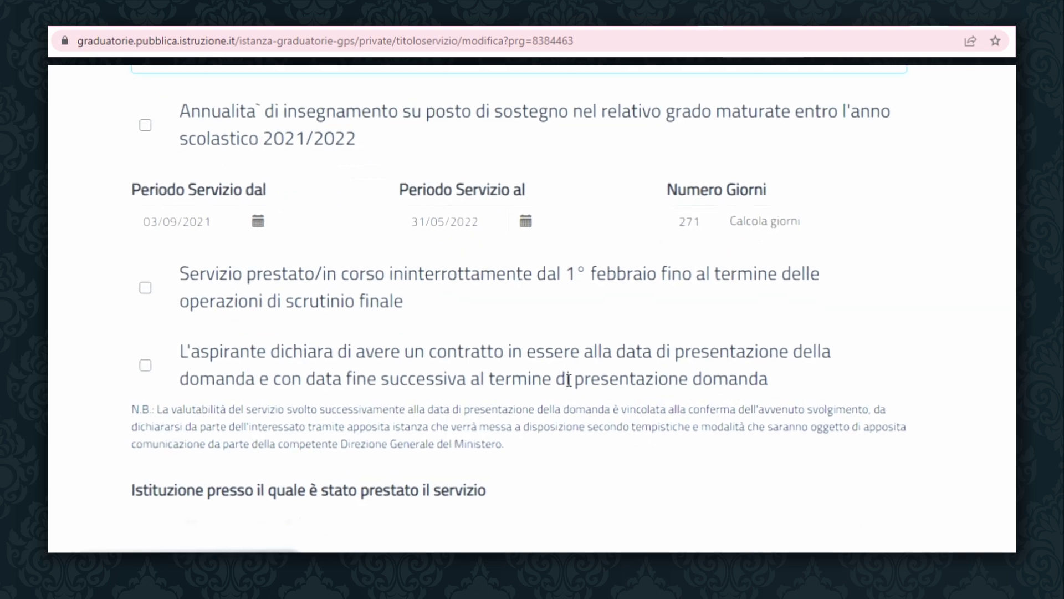
pyautogui.hotkey('ctrl', '+')
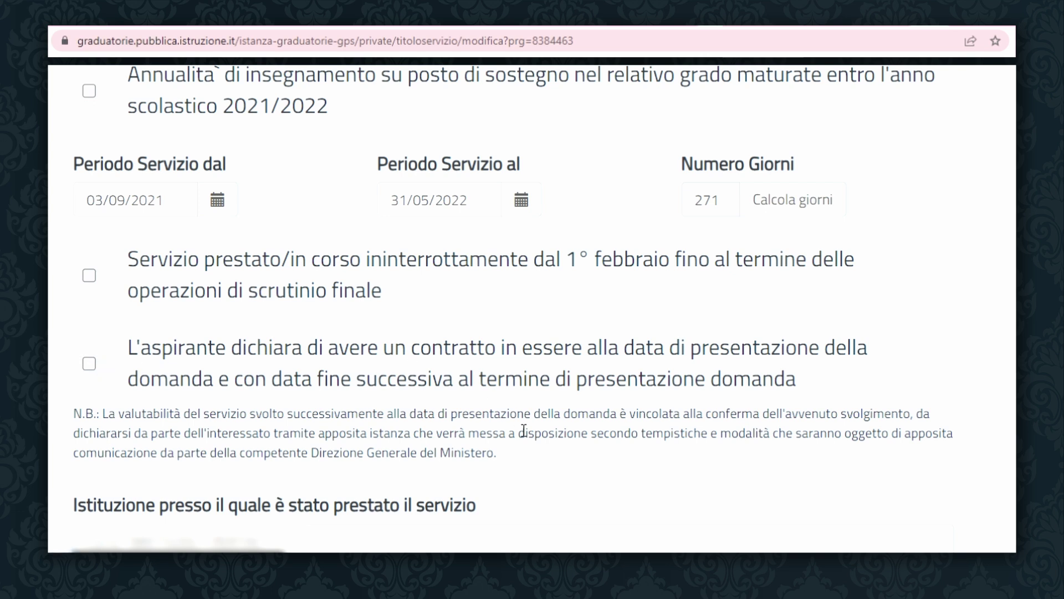
pyautogui.hotkey('ctrl', '-')
# Review the institution, address, province and municipality fields, and submit the service entry with its existing values
pyautogui.scroll(-5, 524, 430)
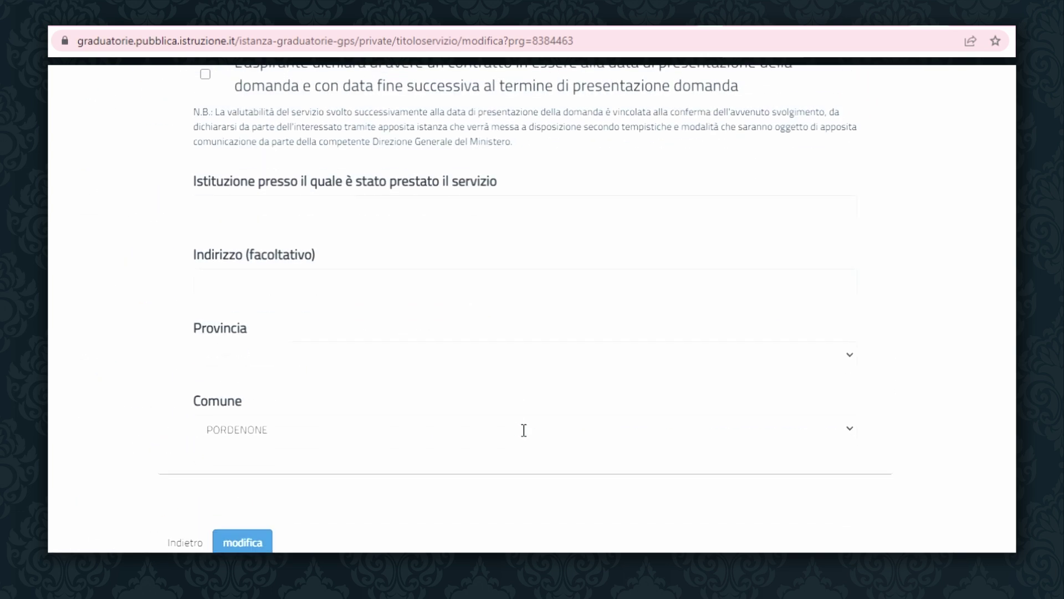
pyautogui.scroll(-1, 516, 430)
pyautogui.click(257, 488)
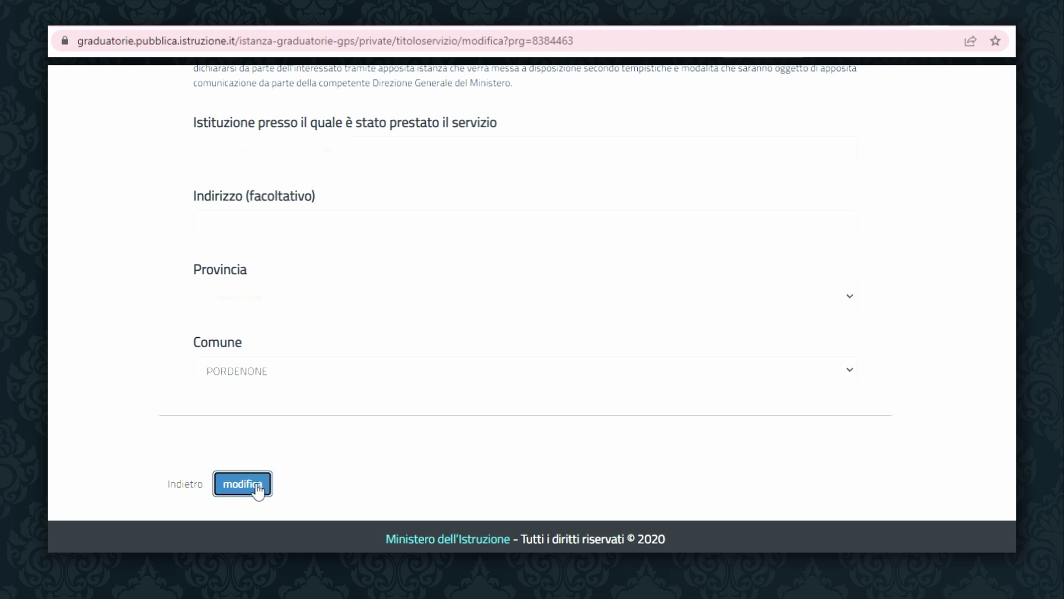
# Look over the table of services entered by the applicant, and return to the application's section list
pyautogui.scroll(-4, 647, 387)
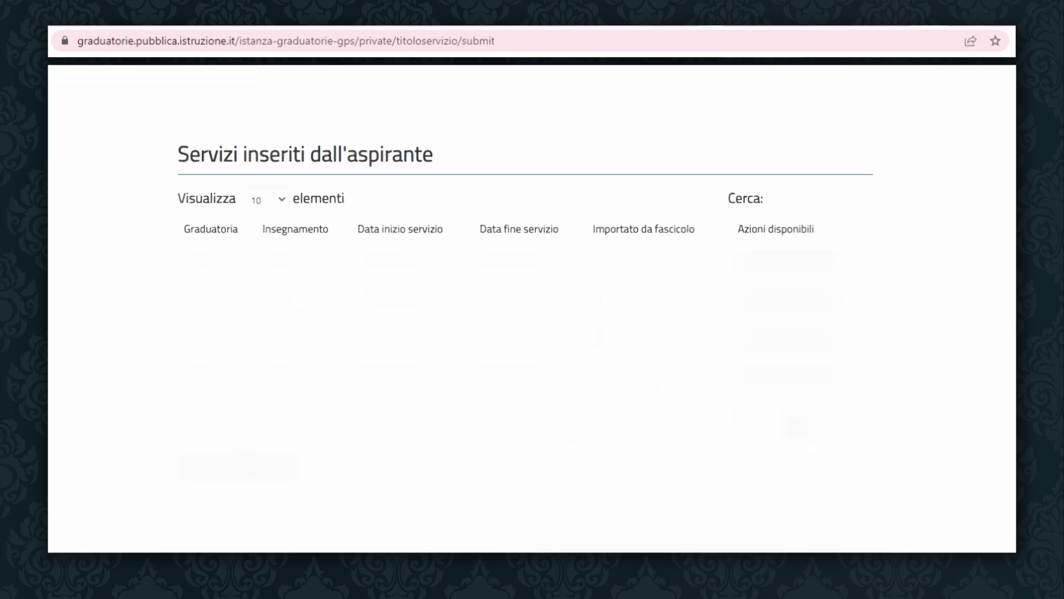
pyautogui.scroll(-1, 532, 305)
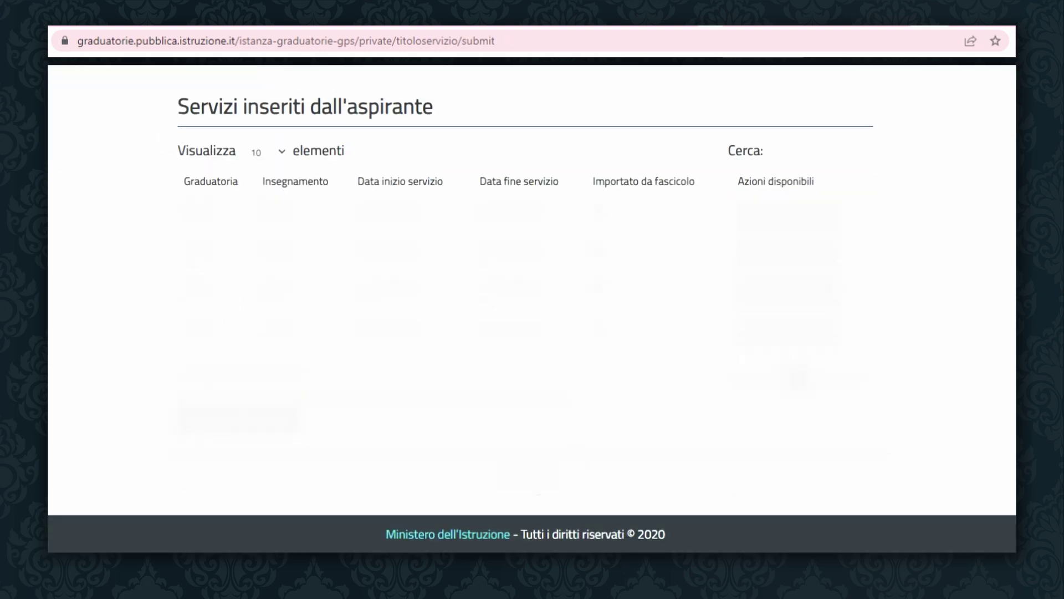
pyautogui.scroll(-4, 535, 484)
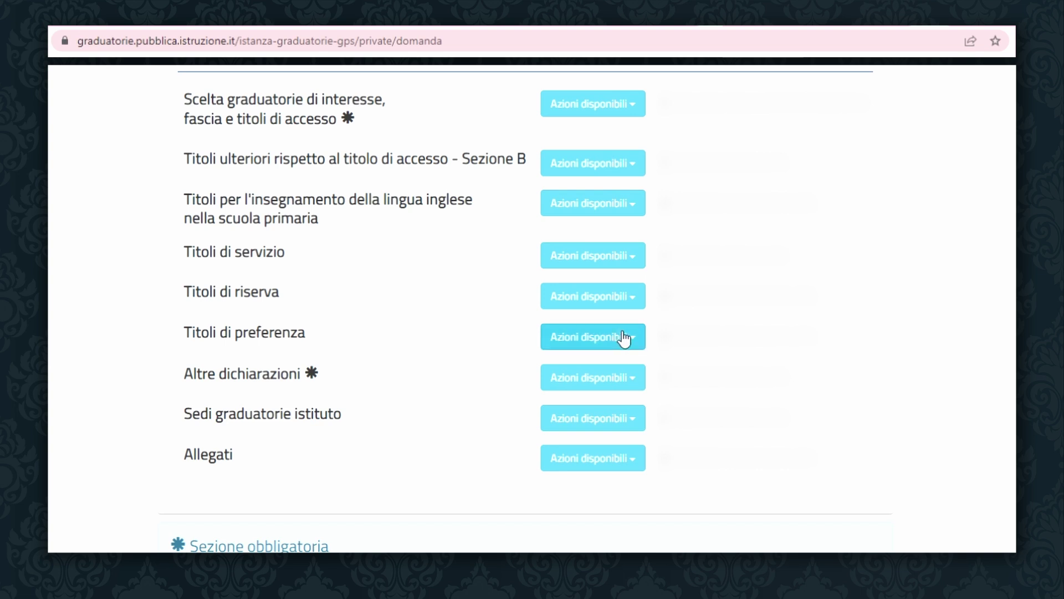
# Open the Altre dichiarazioni section for editing and review the citizenship options under the general requirements
pyautogui.click(622, 382)
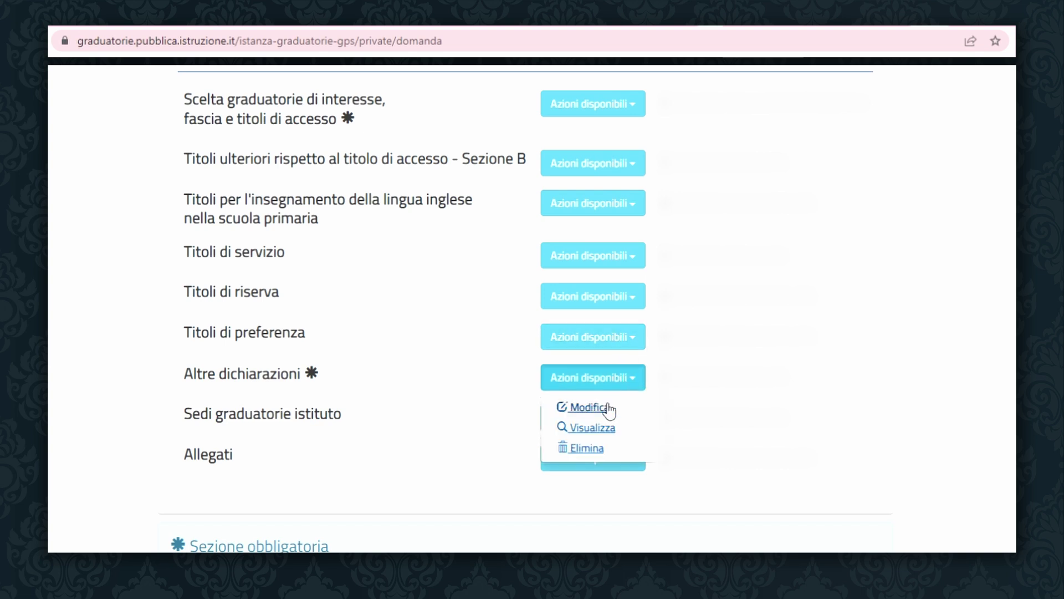
pyautogui.click(587, 408)
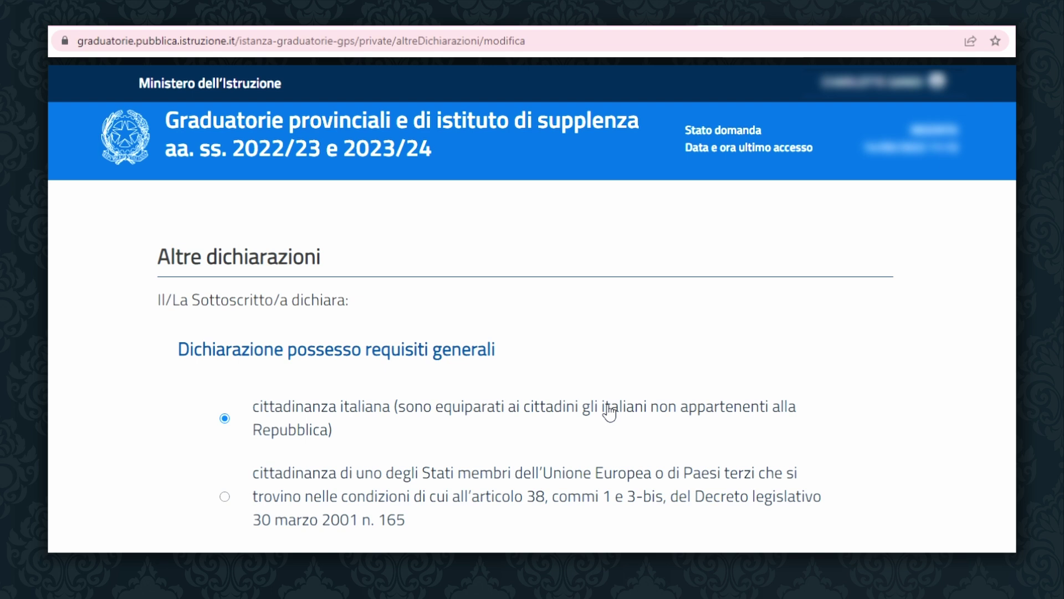
pyautogui.scroll(-1, 610, 413)
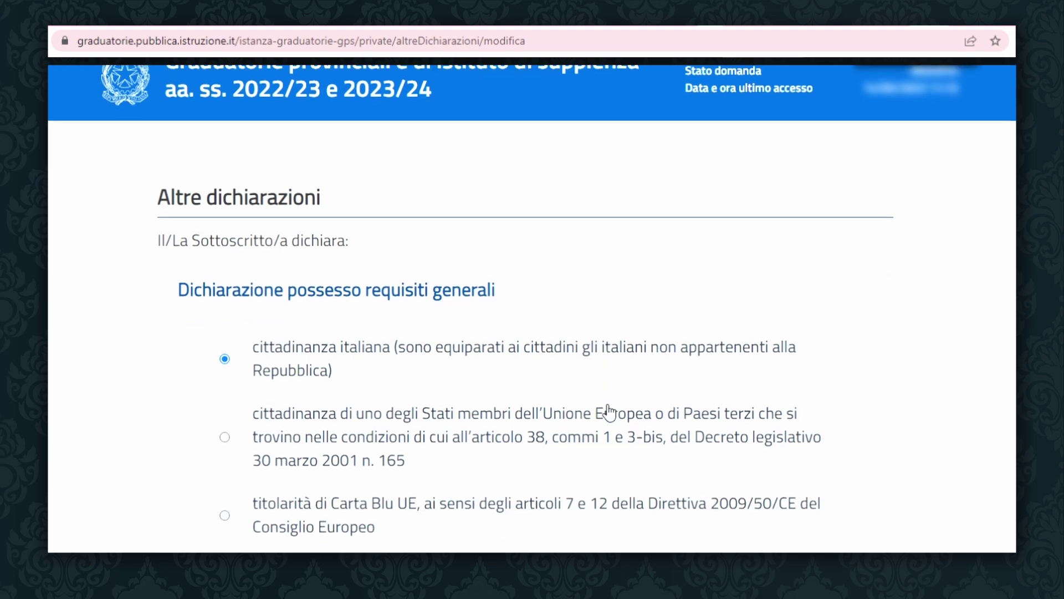
pyautogui.scroll(-1, 455, 309)
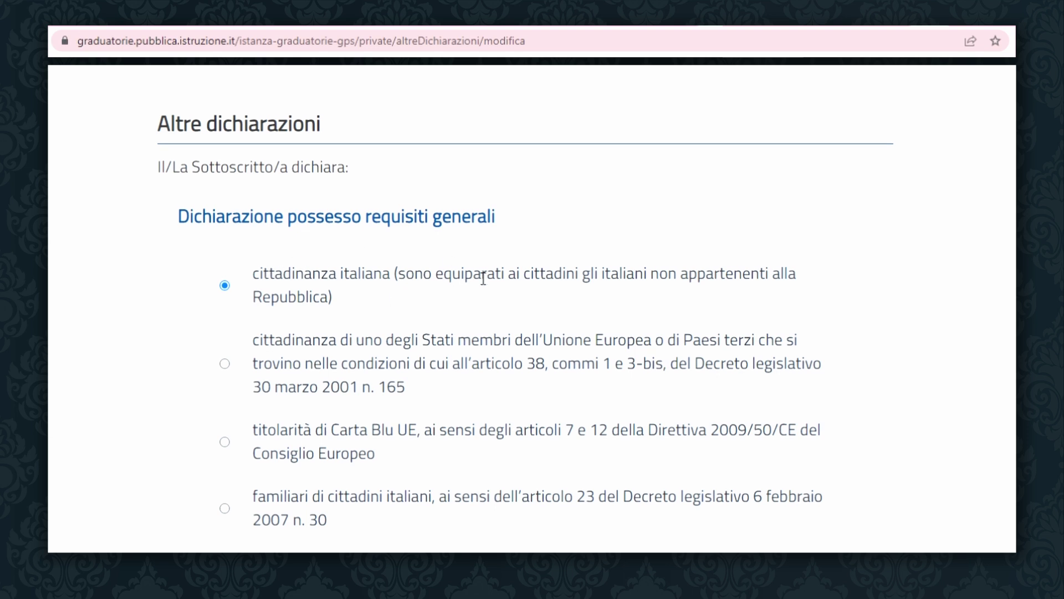
pyautogui.scroll(-1, 373, 304)
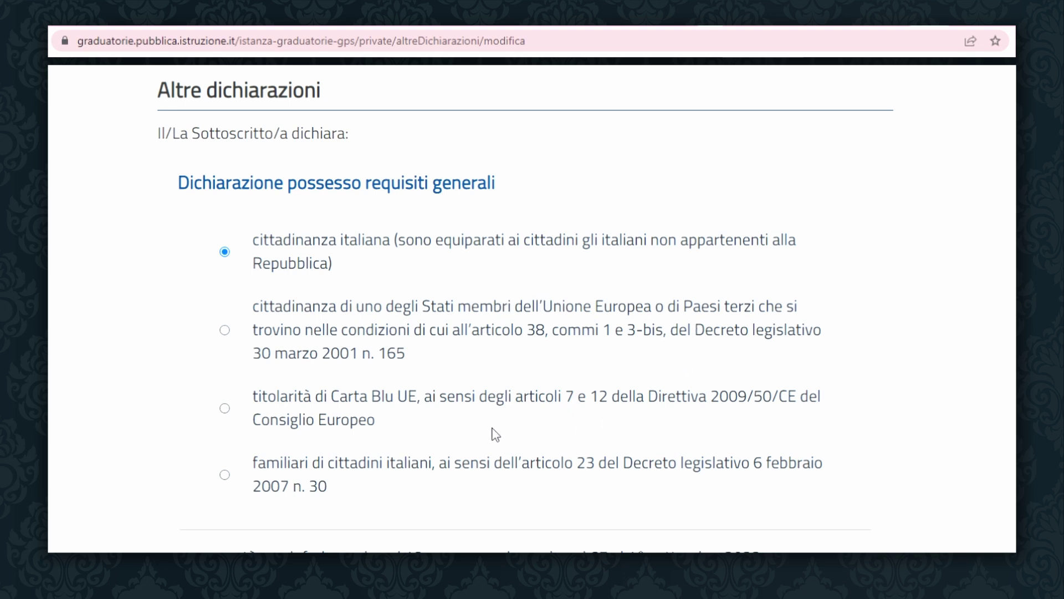
# Review the general requirement declarations on age, civil and political rights, military service position and knowledge of Italian
pyautogui.scroll(-3, 498, 487)
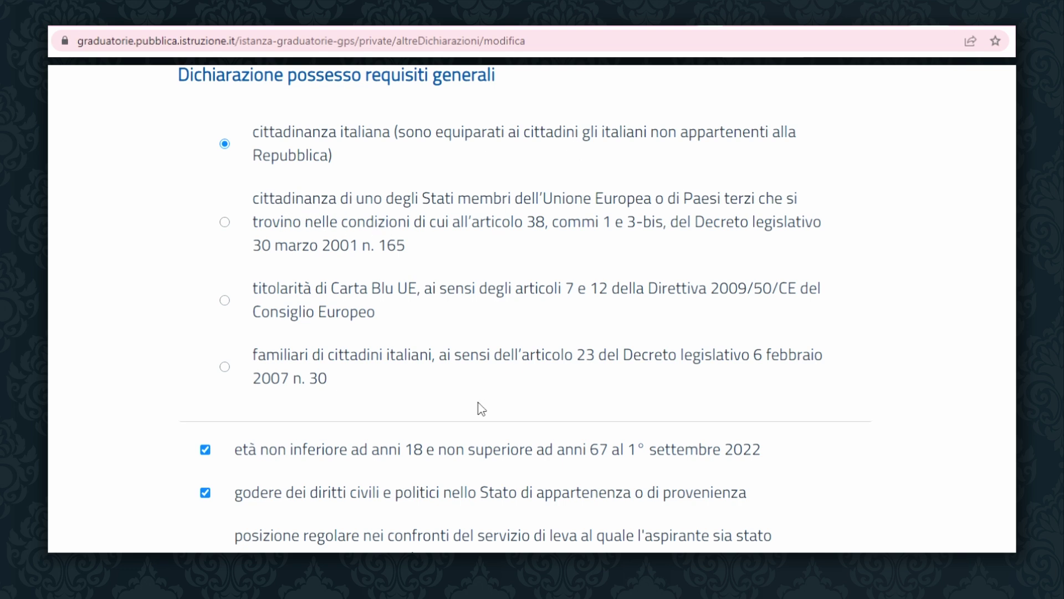
pyautogui.scroll(-3, 477, 407)
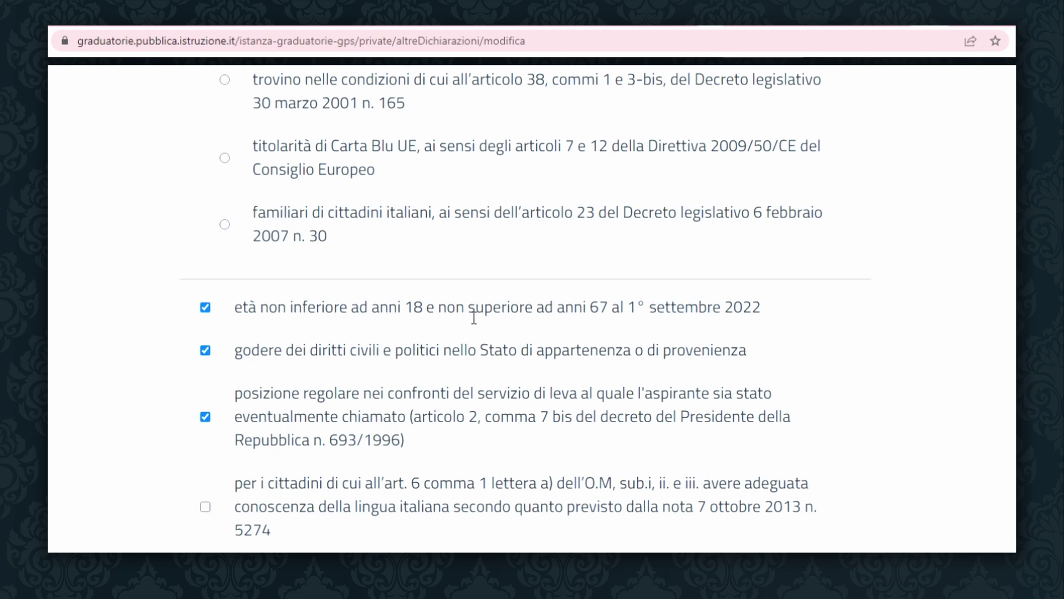
pyautogui.scroll(-1, 682, 328)
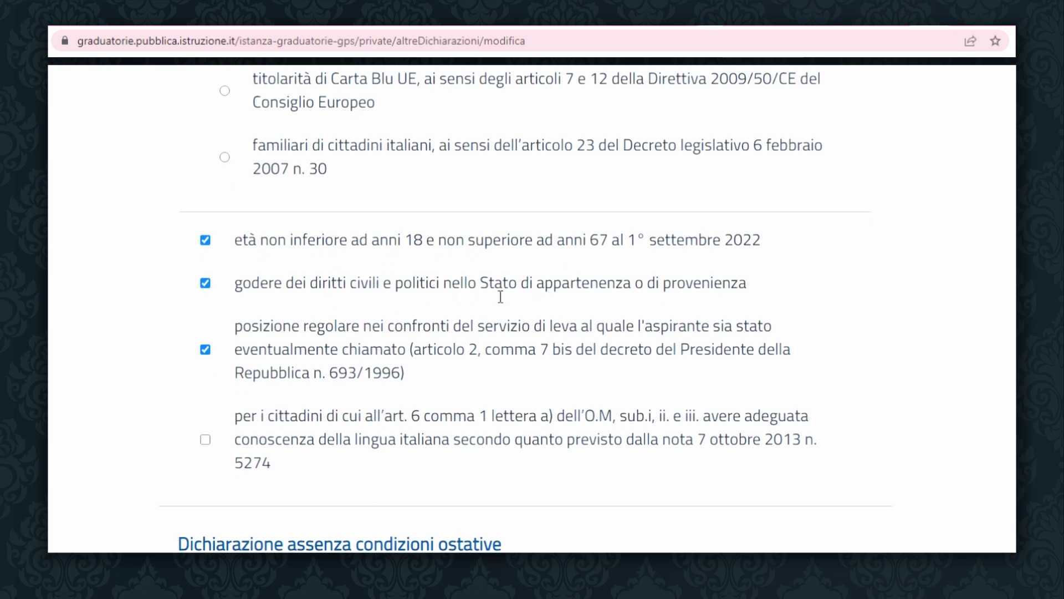
pyautogui.scroll(-1, 275, 360)
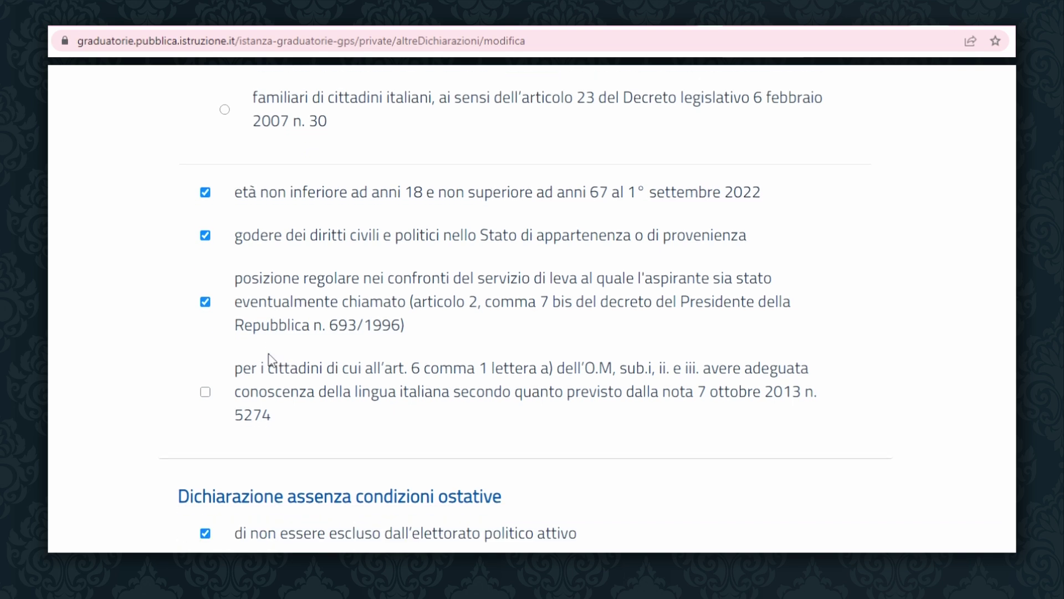